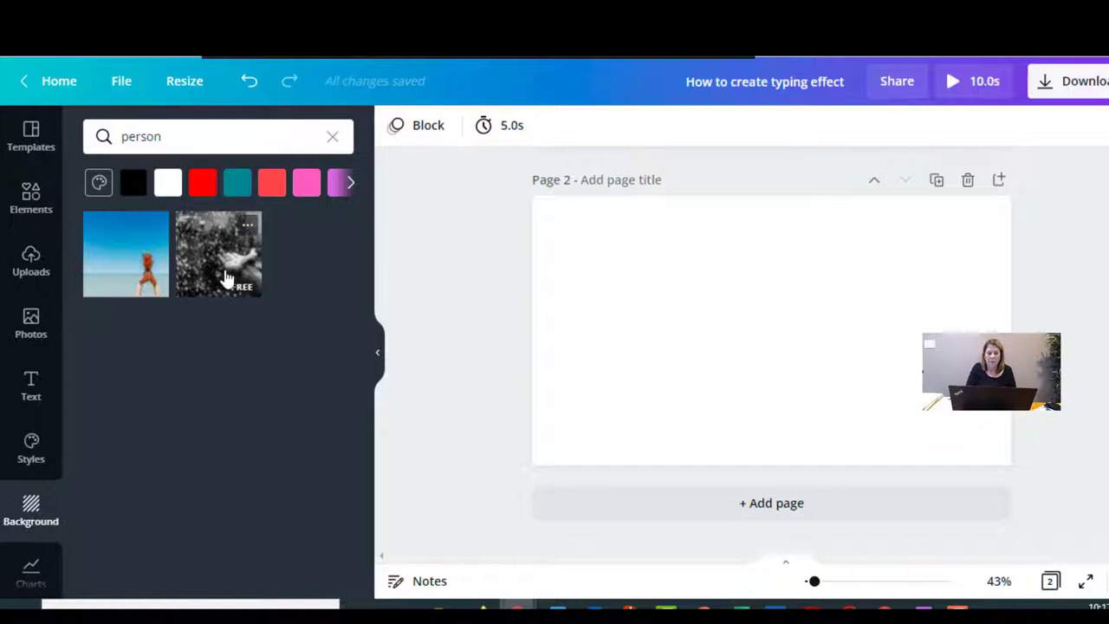
# Use the pineapple beach photo from the 'person' results as Page 2's background
pyautogui.click(130, 260)
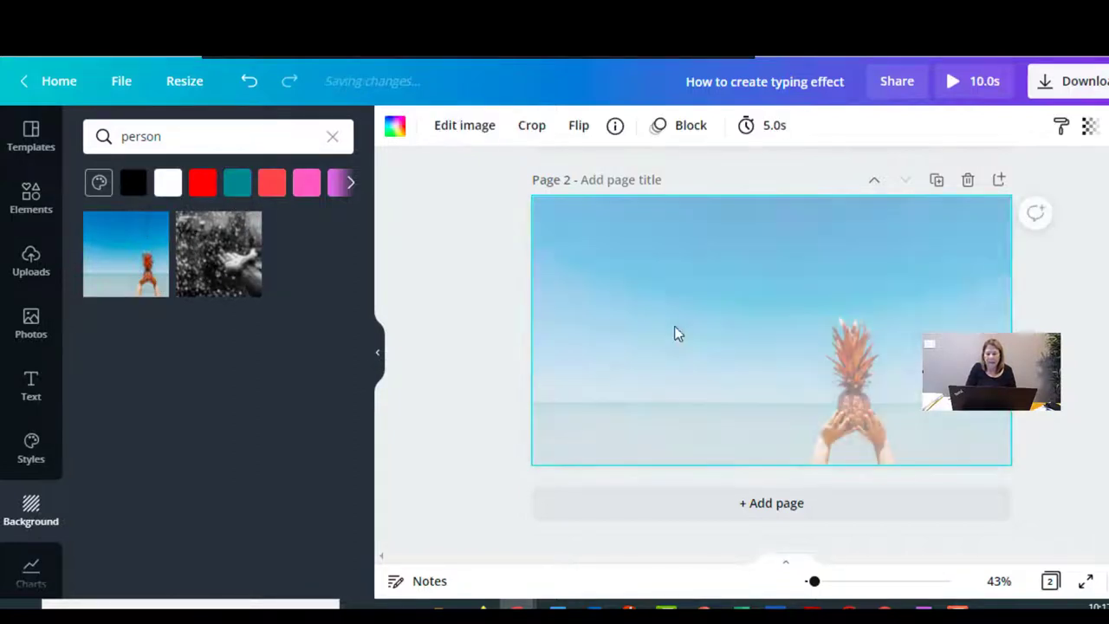
# Add an enlarged heading reading 'You've Got This' and move it near the photo's top
pyautogui.click(462, 282)
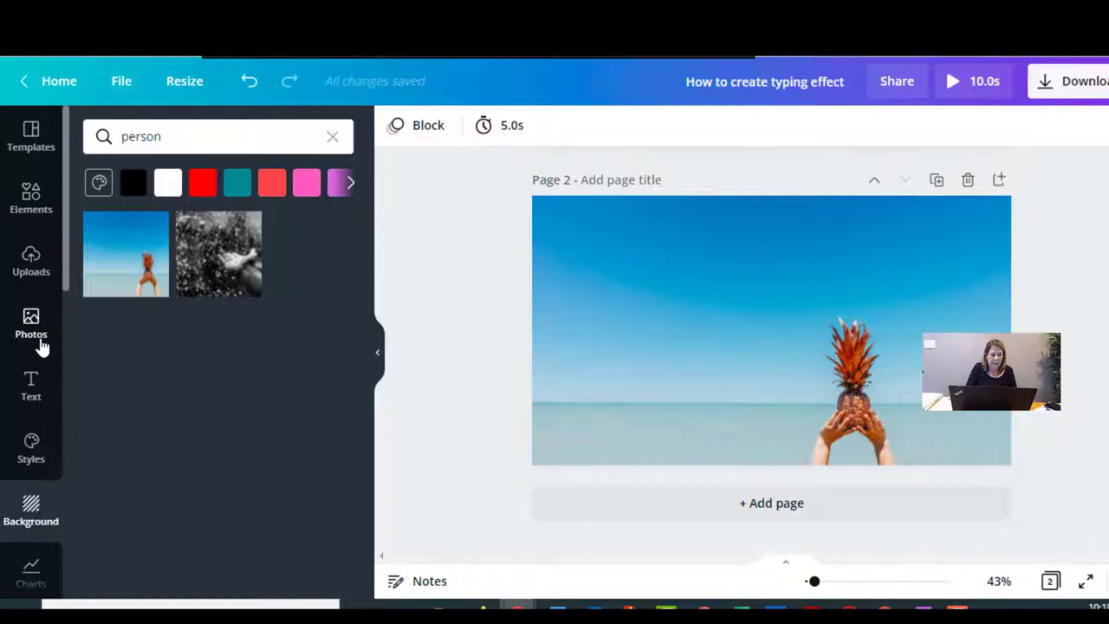
pyautogui.click(46, 389)
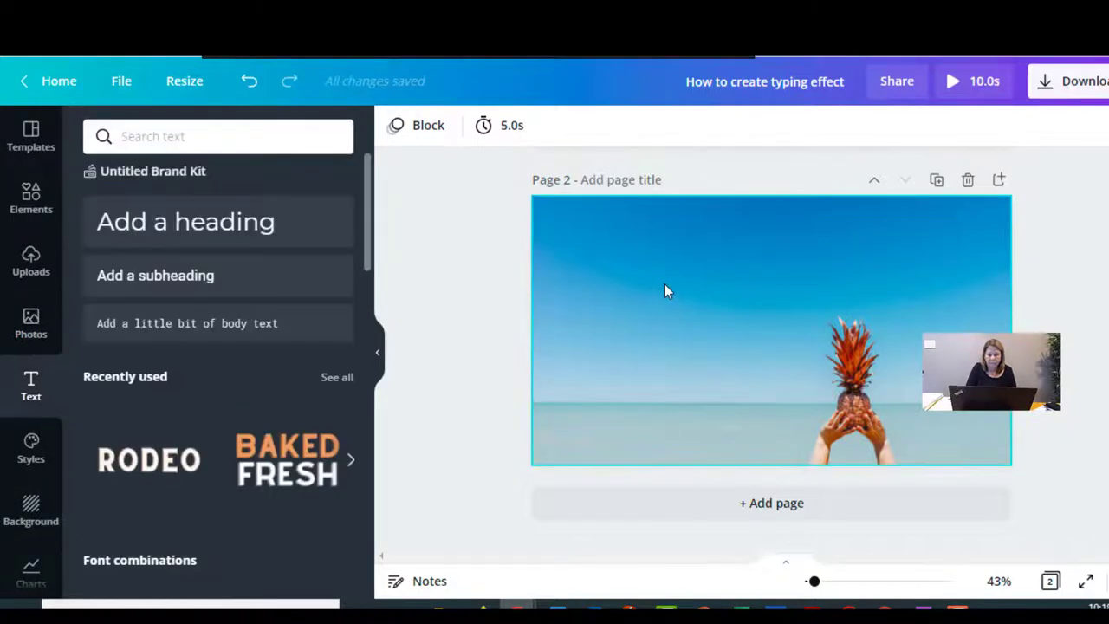
pyautogui.click(249, 237)
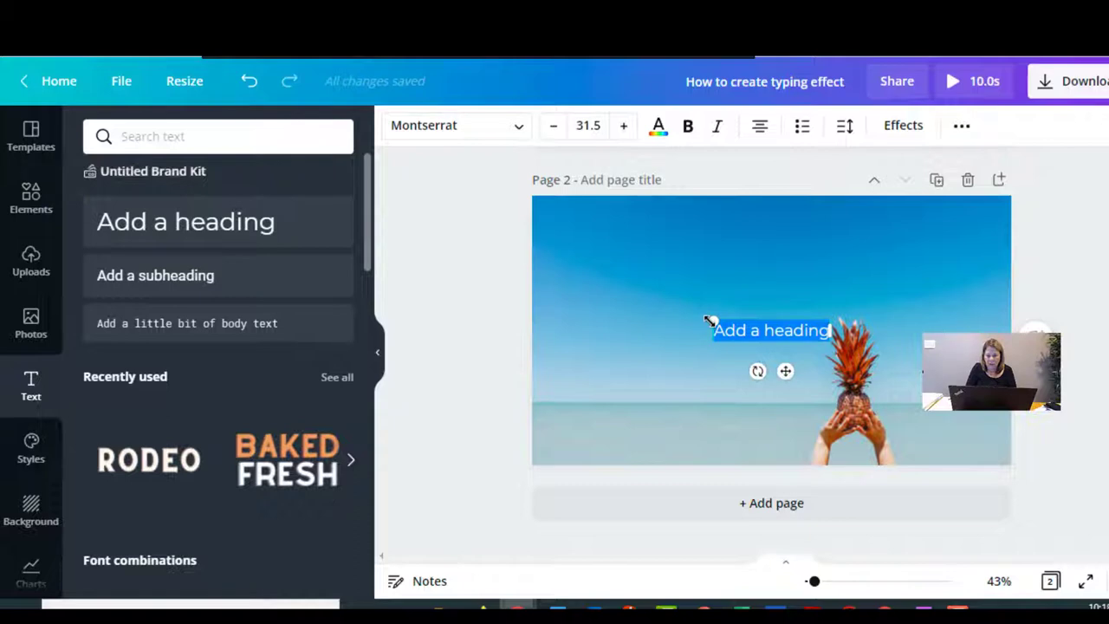
pyautogui.moveTo(701, 317); pyautogui.dragTo(621, 286)
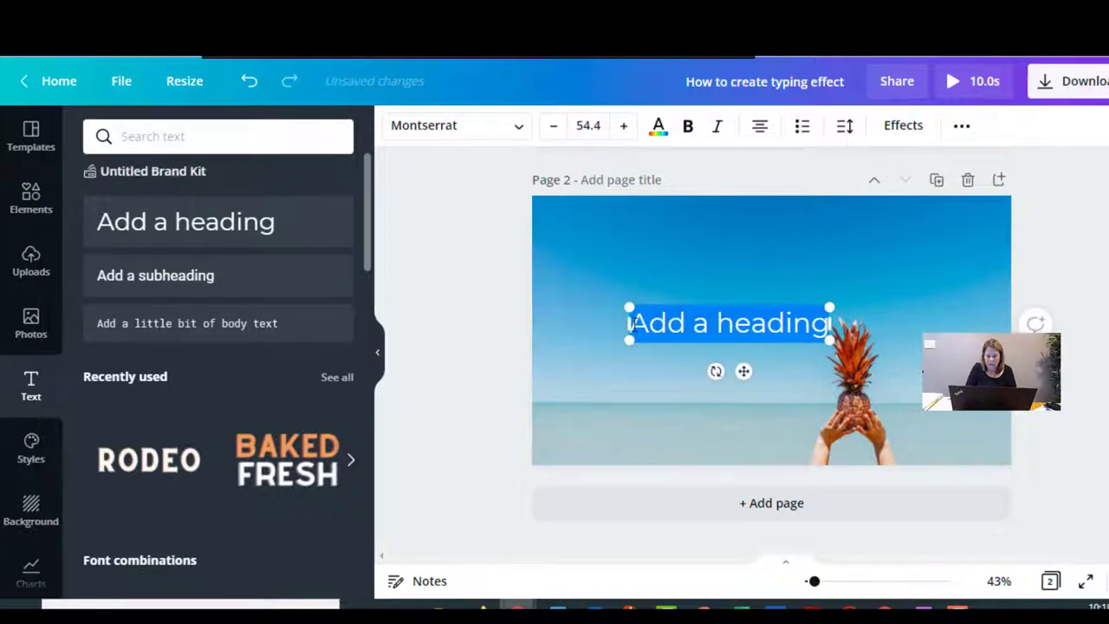
pyautogui.click(635, 322)
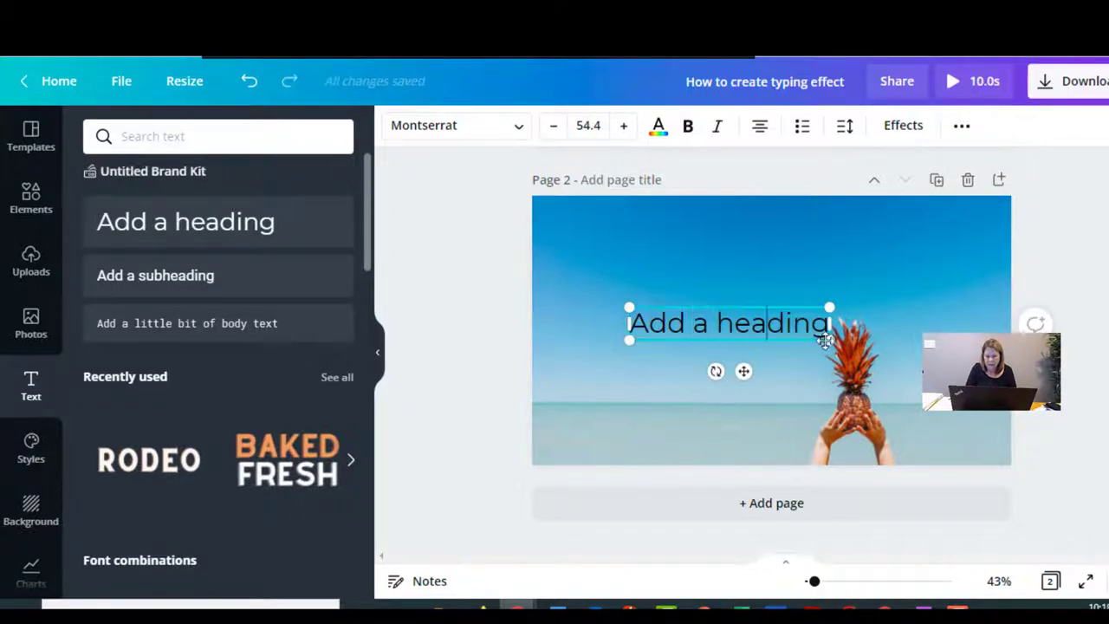
pyautogui.moveTo(829, 323); pyautogui.dragTo(635, 329)
pyautogui.write('You')
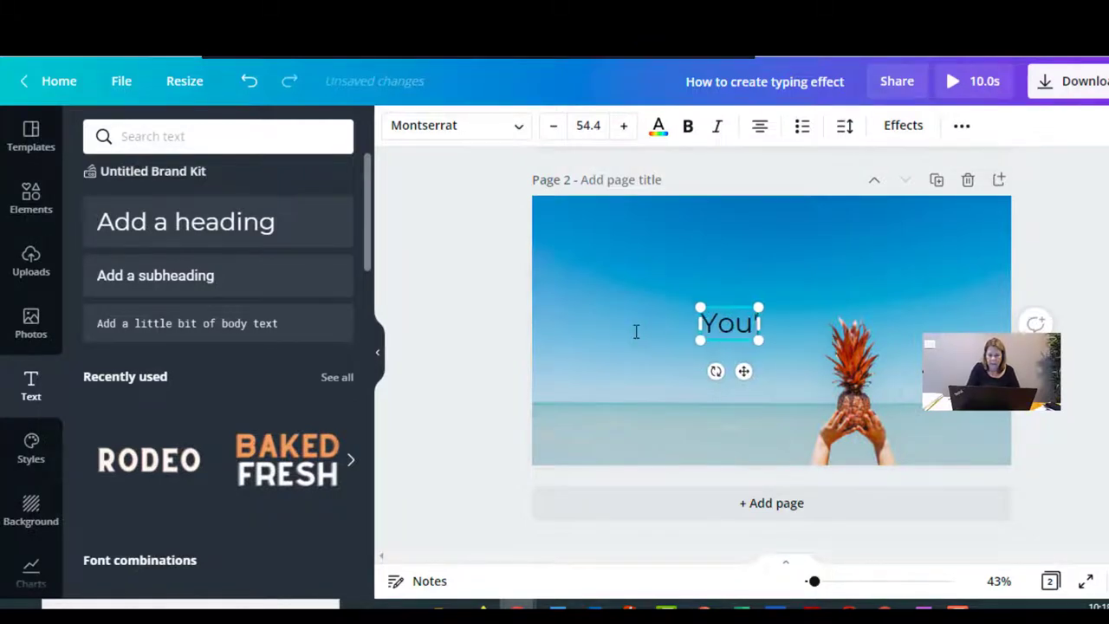
pyautogui.write("'ve Got This")
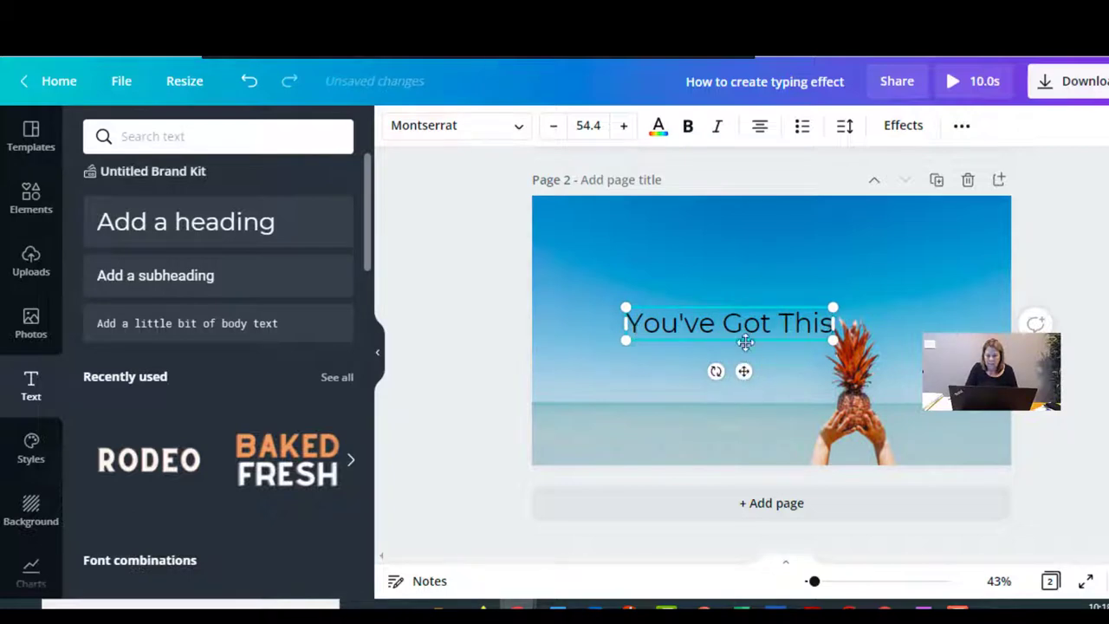
pyautogui.moveTo(743, 371); pyautogui.dragTo(742, 307)
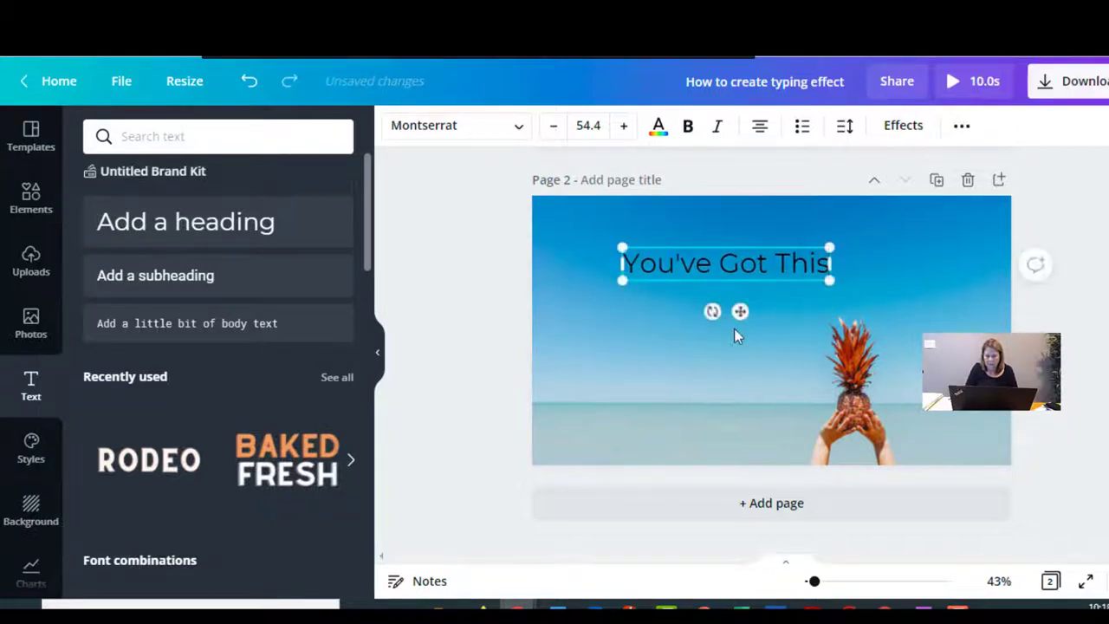
# Change the heading font to Anchorage Bold so it reads 'YOU'VE GOT THIS'
pyautogui.click(734, 336)
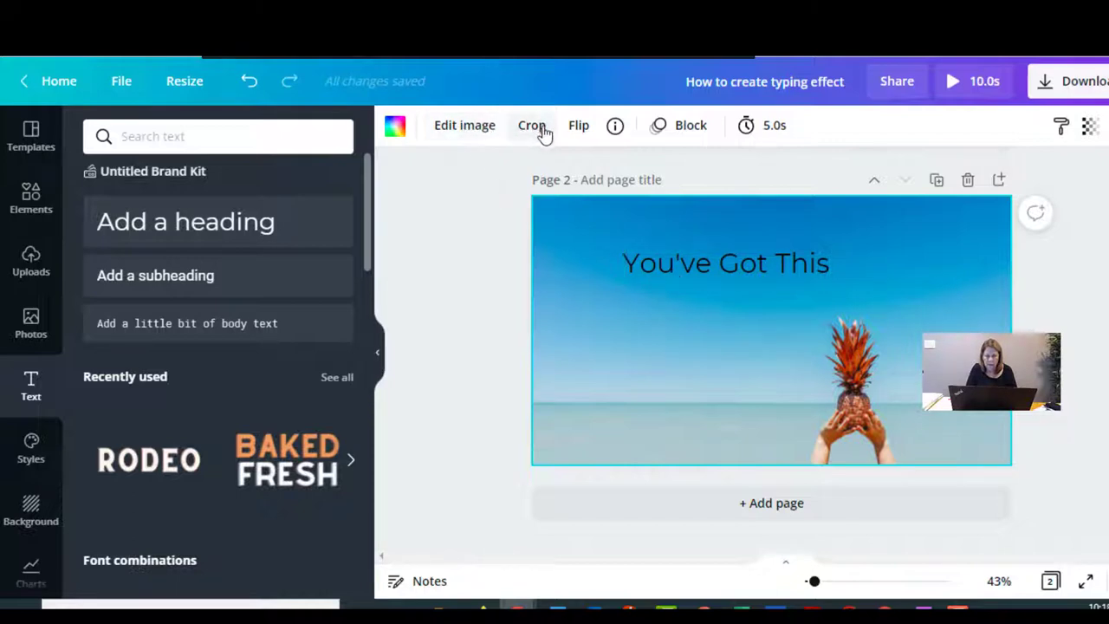
pyautogui.click(670, 267)
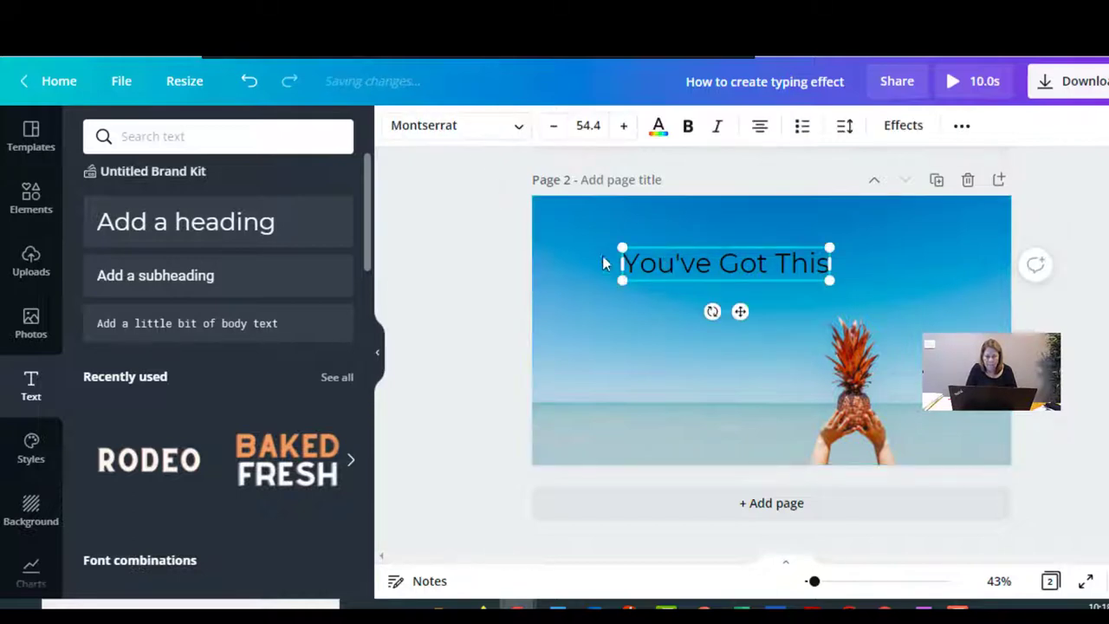
pyautogui.click(428, 137)
pyautogui.moveTo(364, 202); pyautogui.dragTo(363, 210)
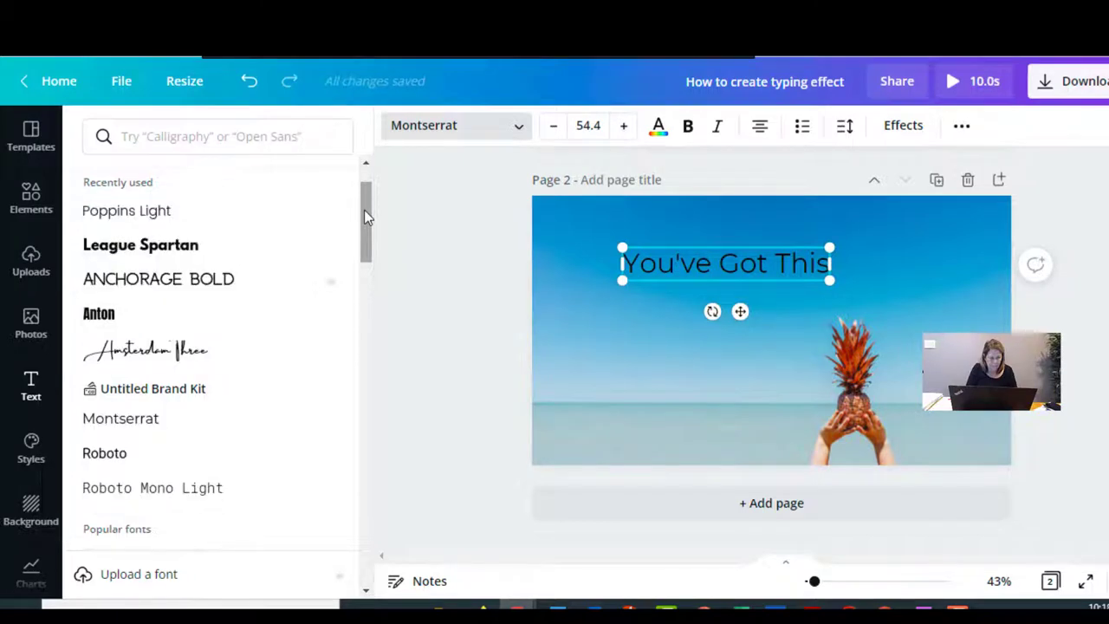
pyautogui.click(236, 281)
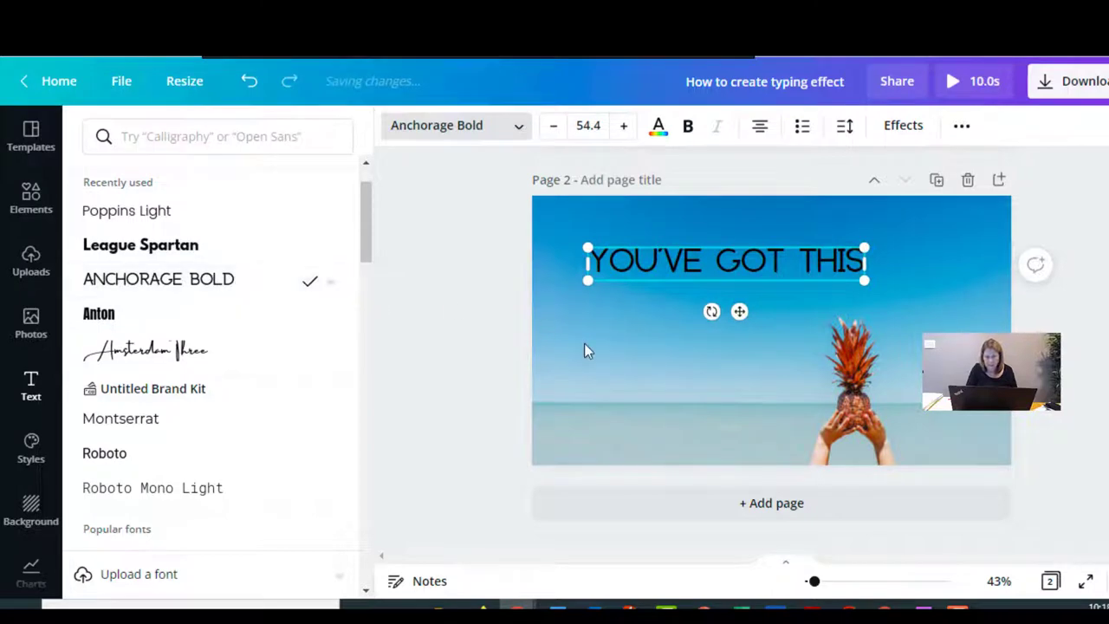
pyautogui.press('Escape')
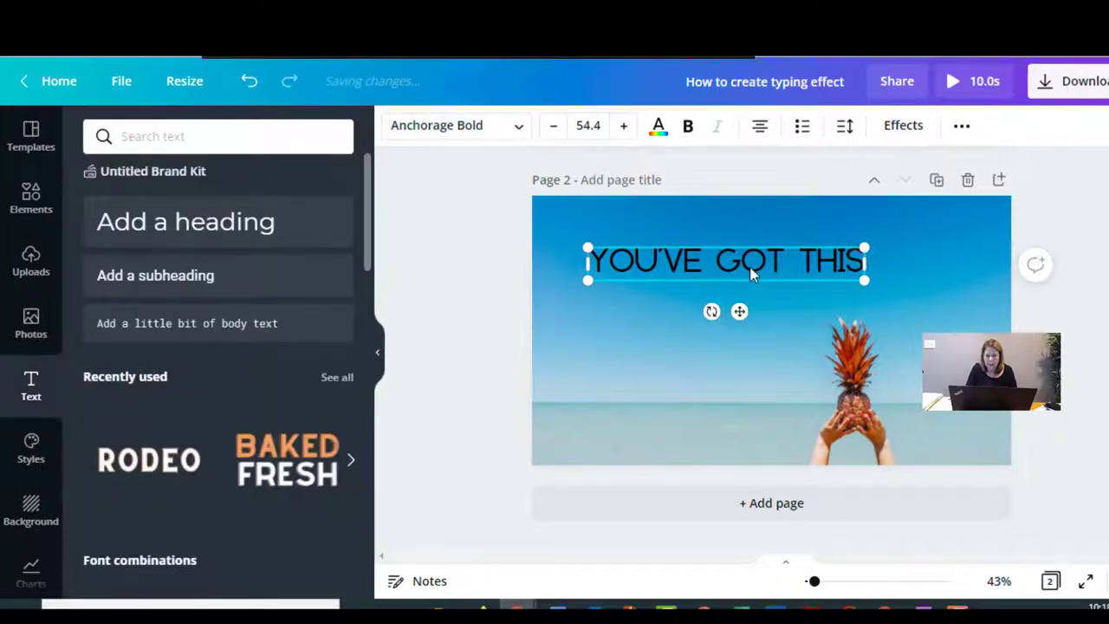
# Apply a Curve effect to the heading and adjust the curve strength to 34
pyautogui.click(899, 129)
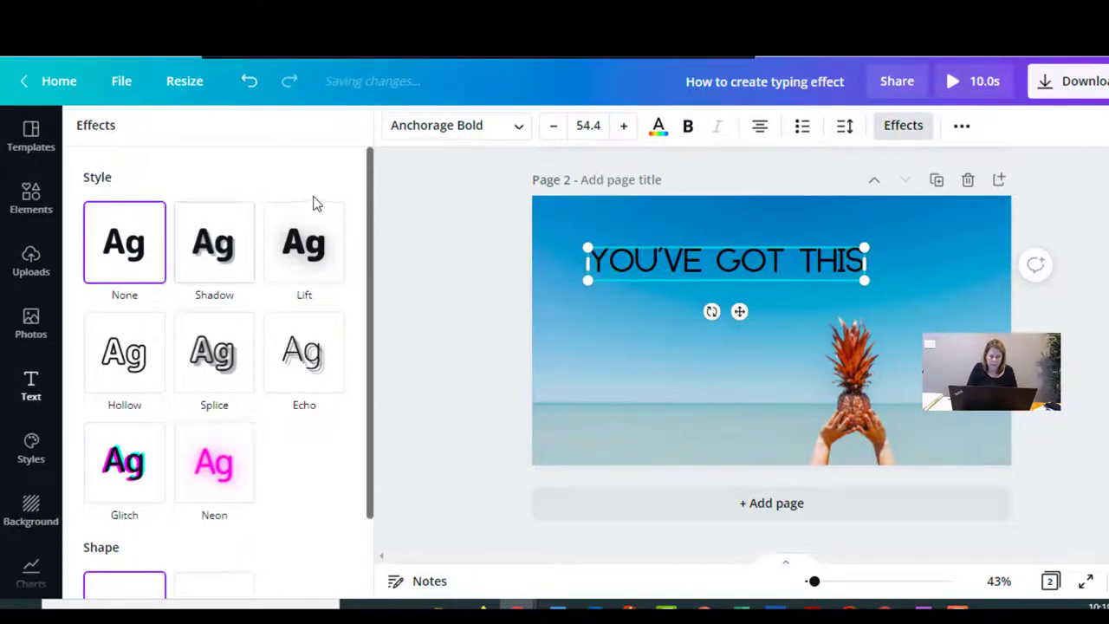
pyautogui.moveTo(366, 215); pyautogui.dragTo(371, 398)
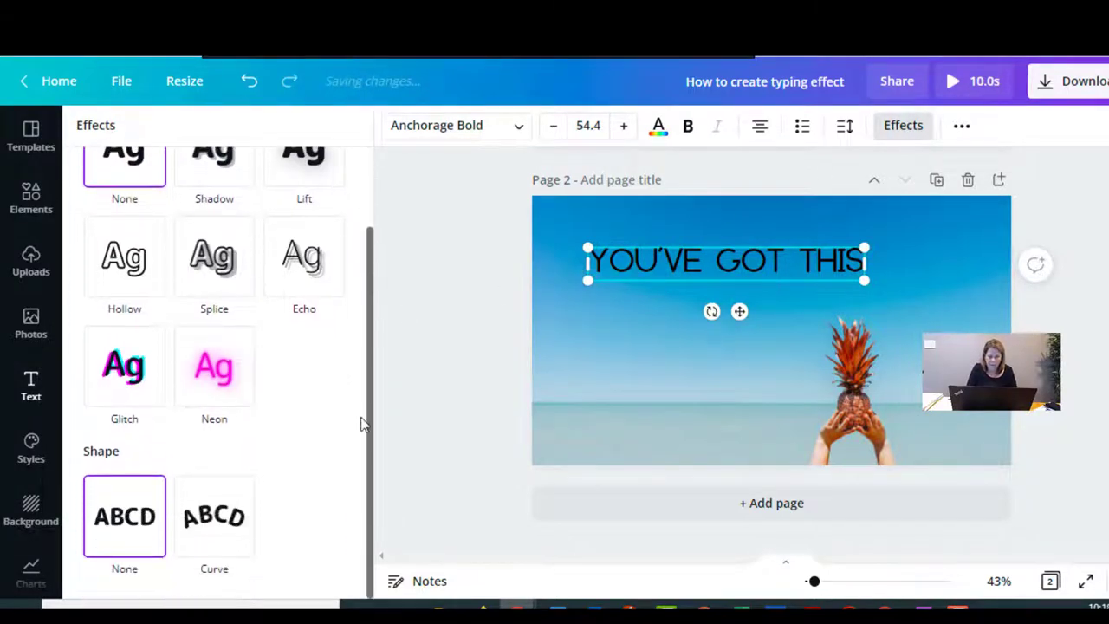
pyautogui.click(232, 535)
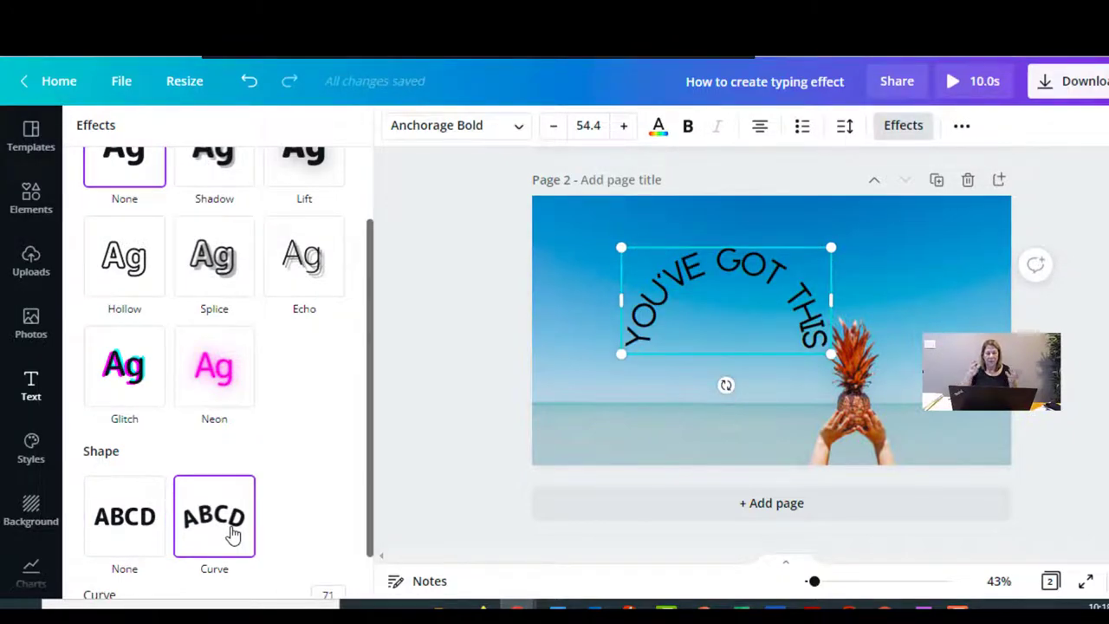
pyautogui.scroll(-1, 309, 575)
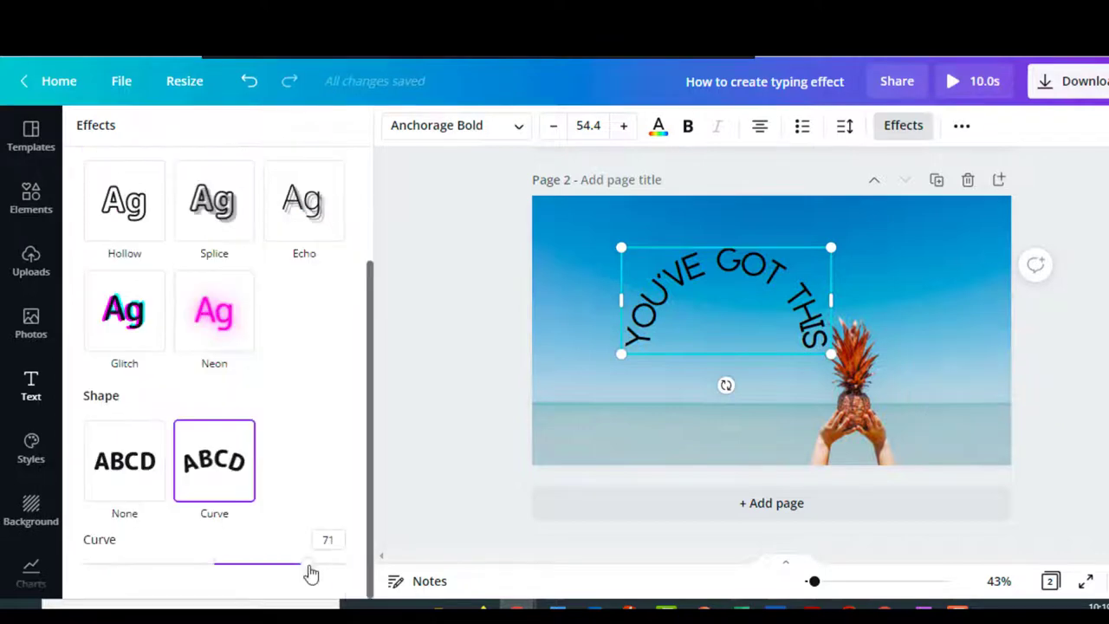
pyautogui.moveTo(309, 565); pyautogui.dragTo(259, 570)
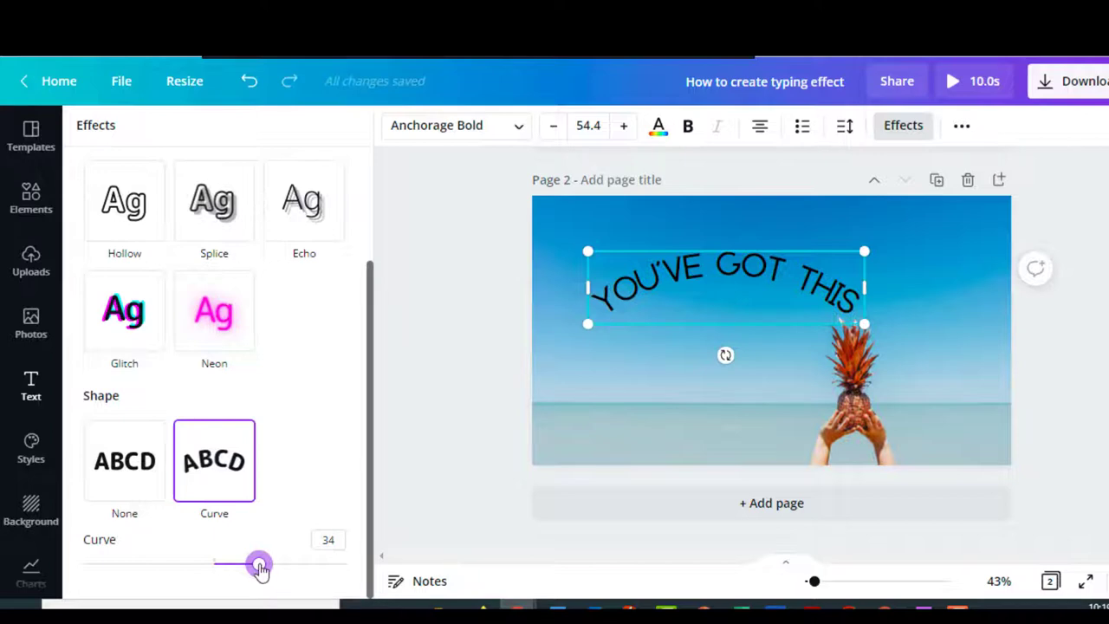
# Straighten the heading with the None shape and paste a duplicate below the original
pyautogui.click(131, 482)
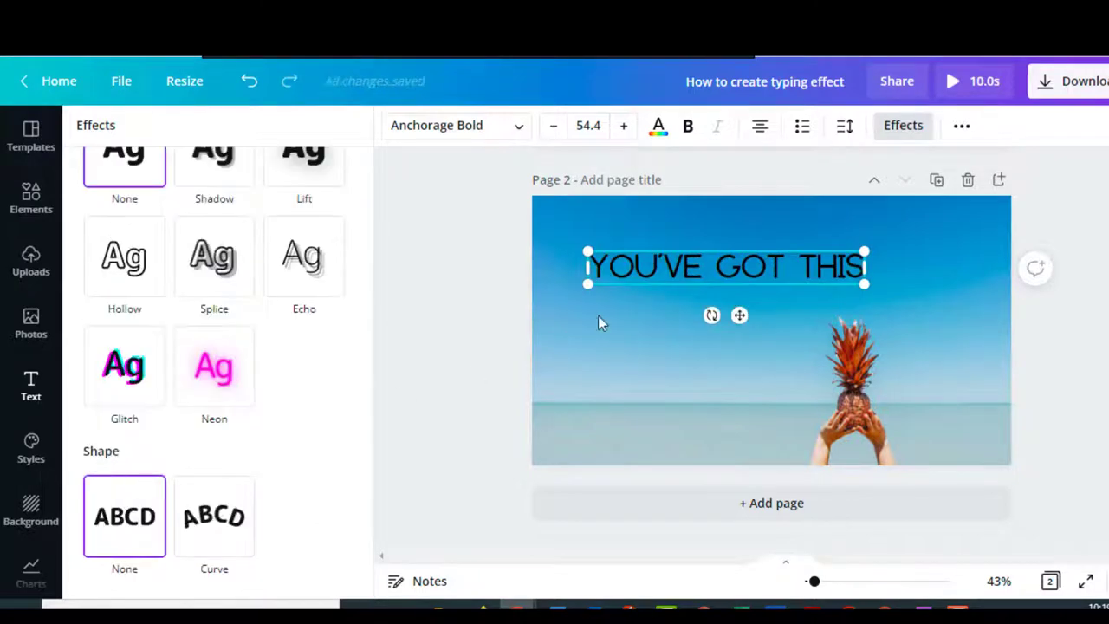
pyautogui.rightClick(686, 277)
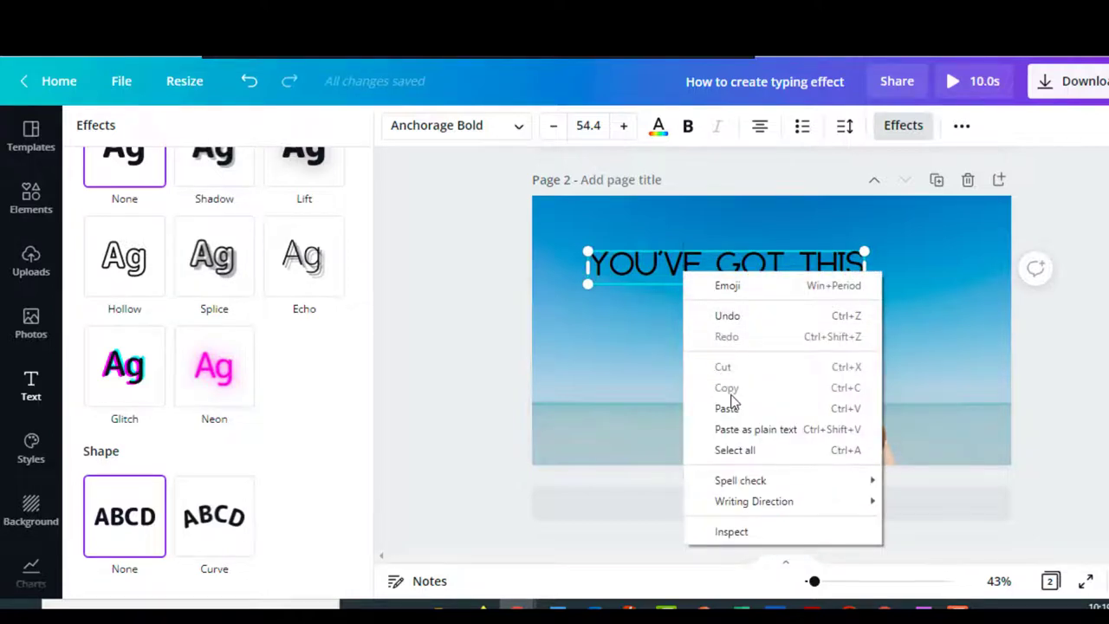
pyautogui.click(617, 388)
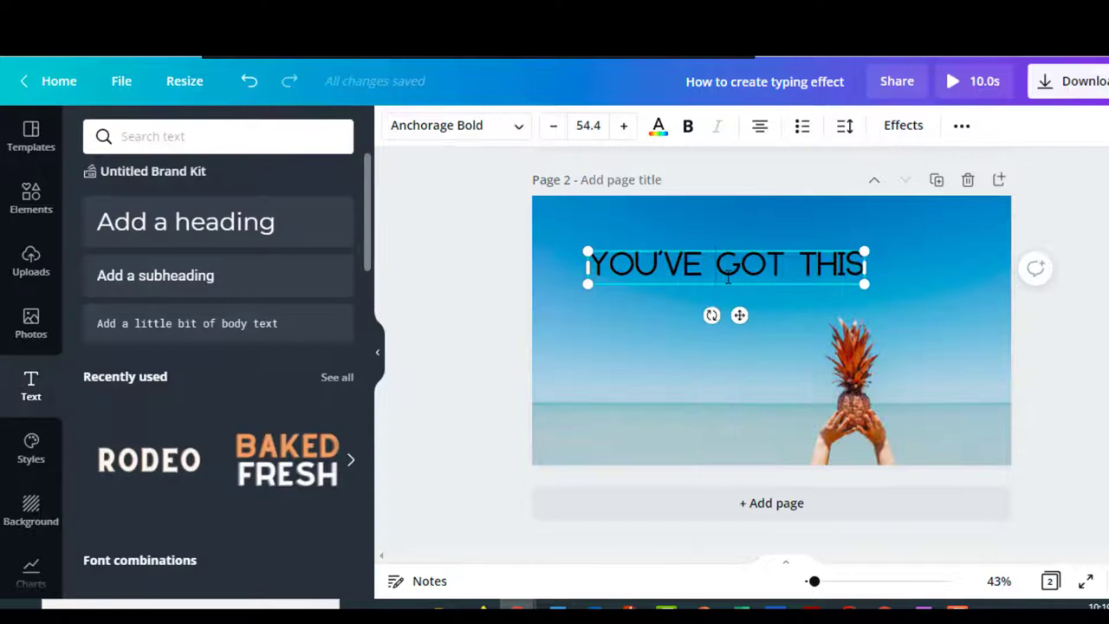
pyautogui.rightClick(726, 279)
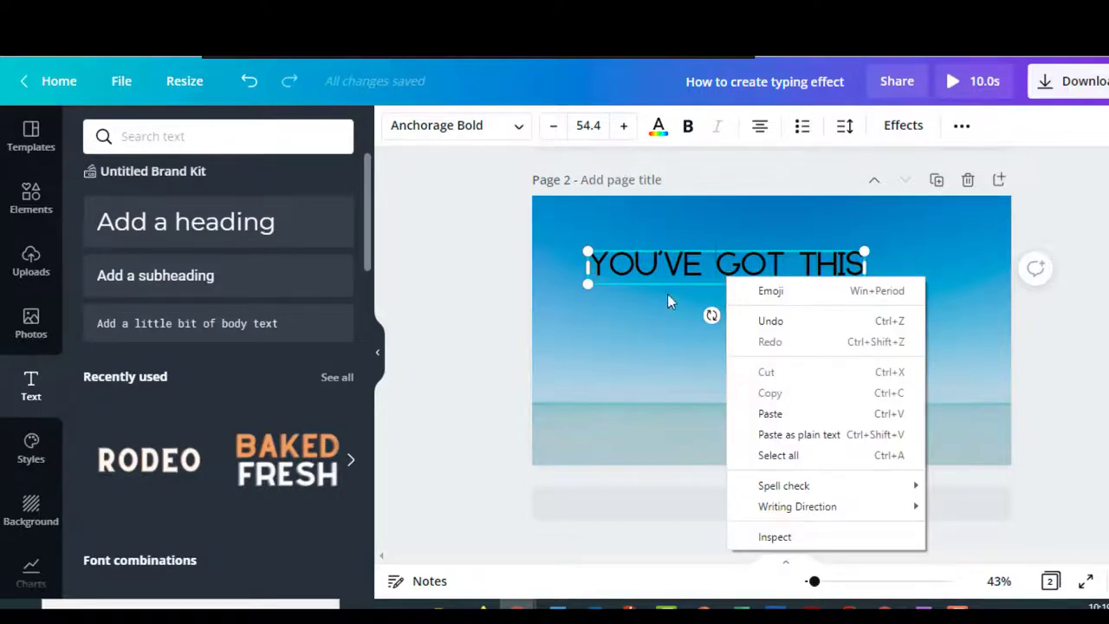
pyautogui.click(601, 270)
pyautogui.click(599, 277)
pyautogui.click(599, 276)
pyautogui.rightClick(599, 276)
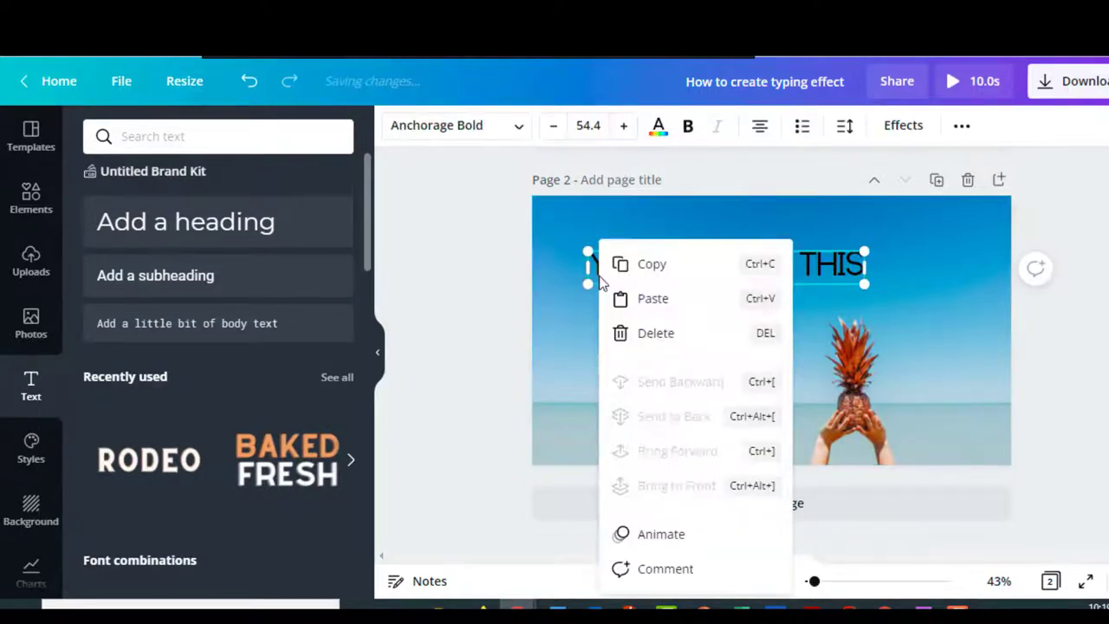
pyautogui.click(645, 264)
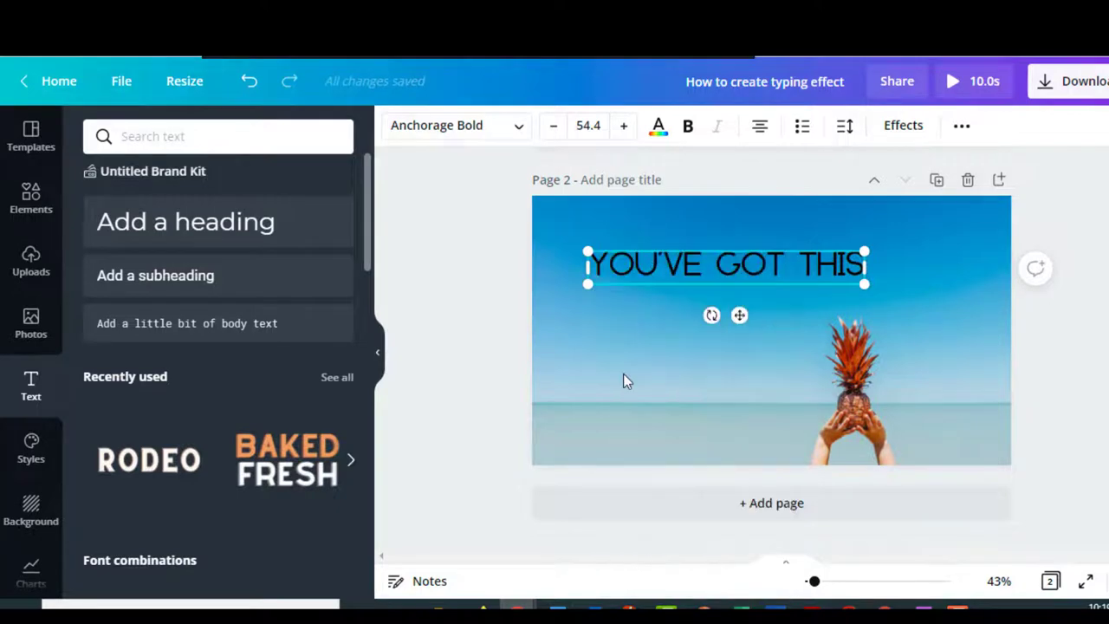
pyautogui.click(623, 373)
pyautogui.hotkey('ctrl', 'v')
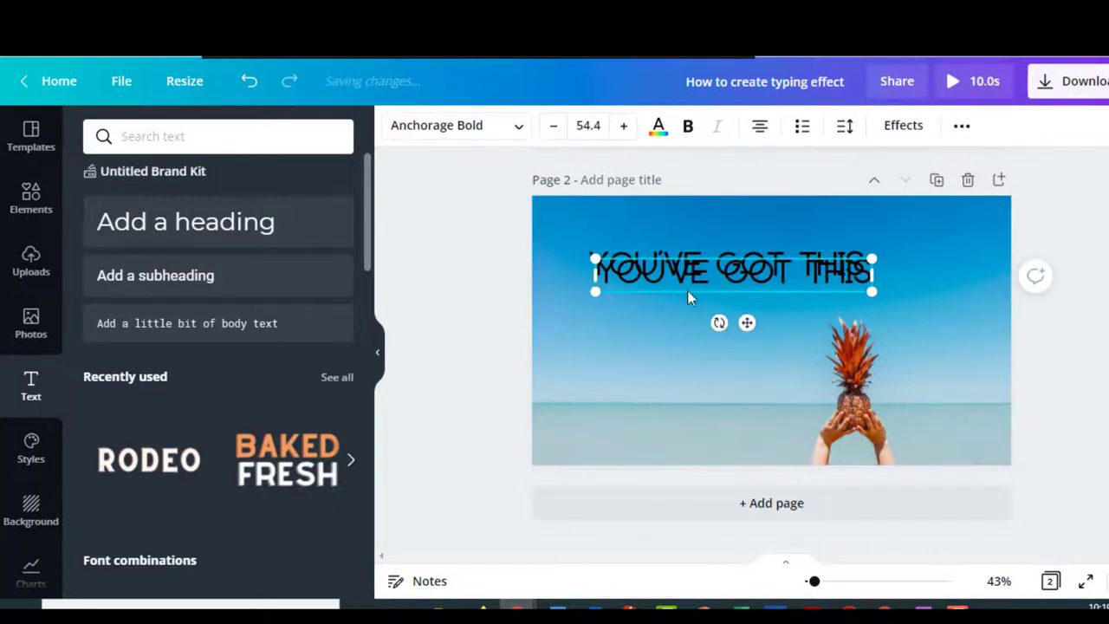
pyautogui.moveTo(743, 322); pyautogui.dragTo(738, 356)
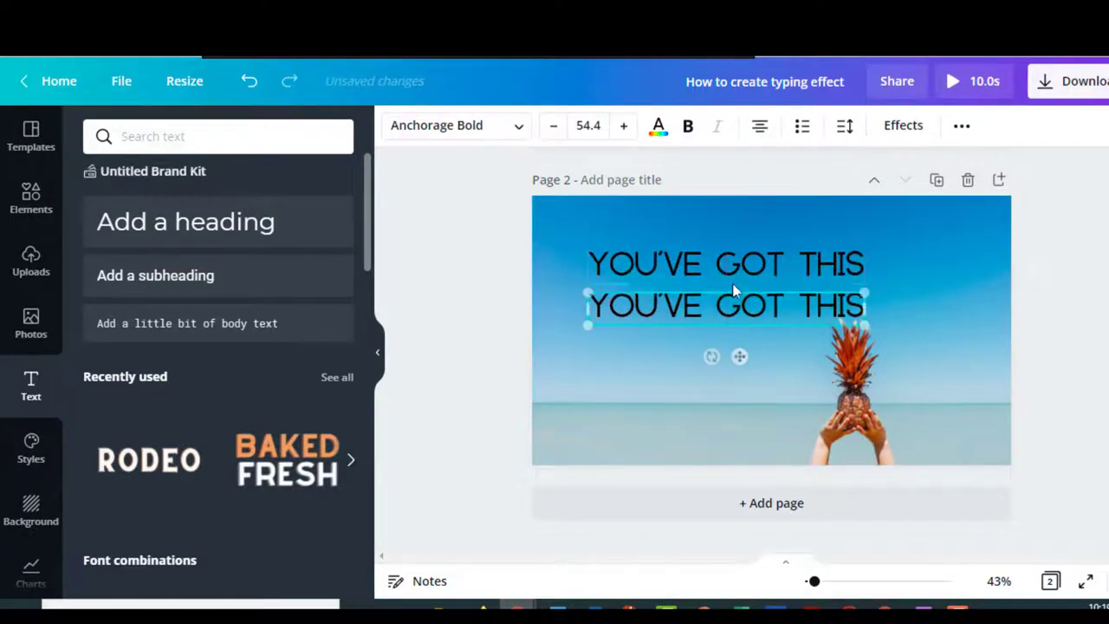
# Delete 'GOT THIS' from the upper copy and 'YOU'VE' from the lower copy
pyautogui.click(718, 274)
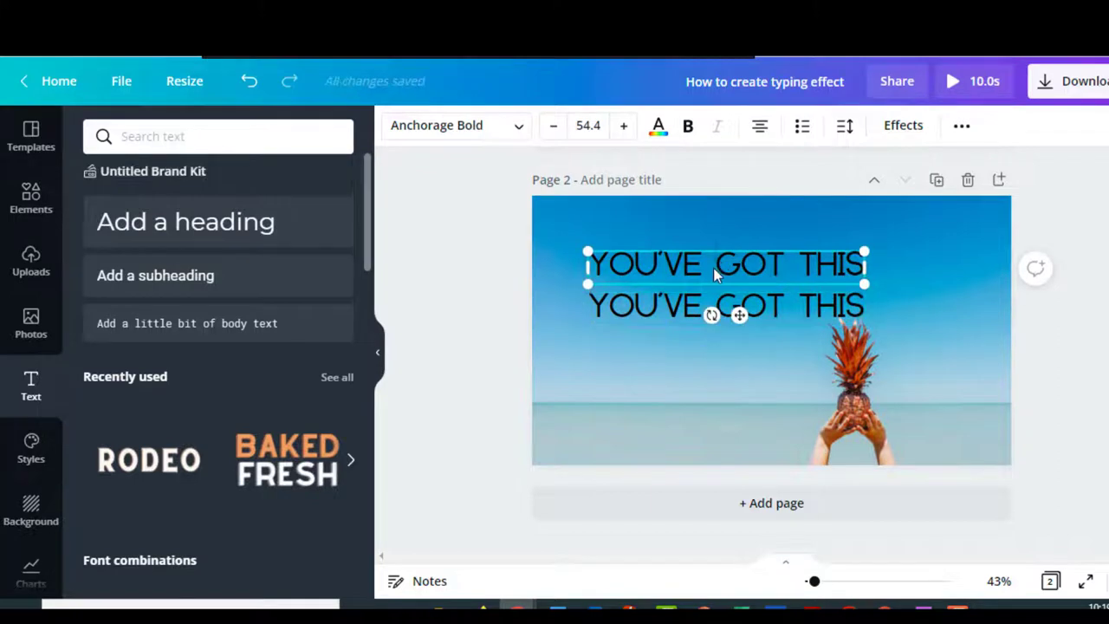
pyautogui.moveTo(713, 268); pyautogui.dragTo(860, 263)
pyautogui.press('BackSpace')
pyautogui.press('BackSpace')
pyautogui.press('BackSpace')
pyautogui.press('BackSpace')
pyautogui.press('BackSpace')
pyautogui.press('BackSpace')
pyautogui.press('BackSpace')
pyautogui.press('BackSpace')
pyautogui.press('BackSpace')
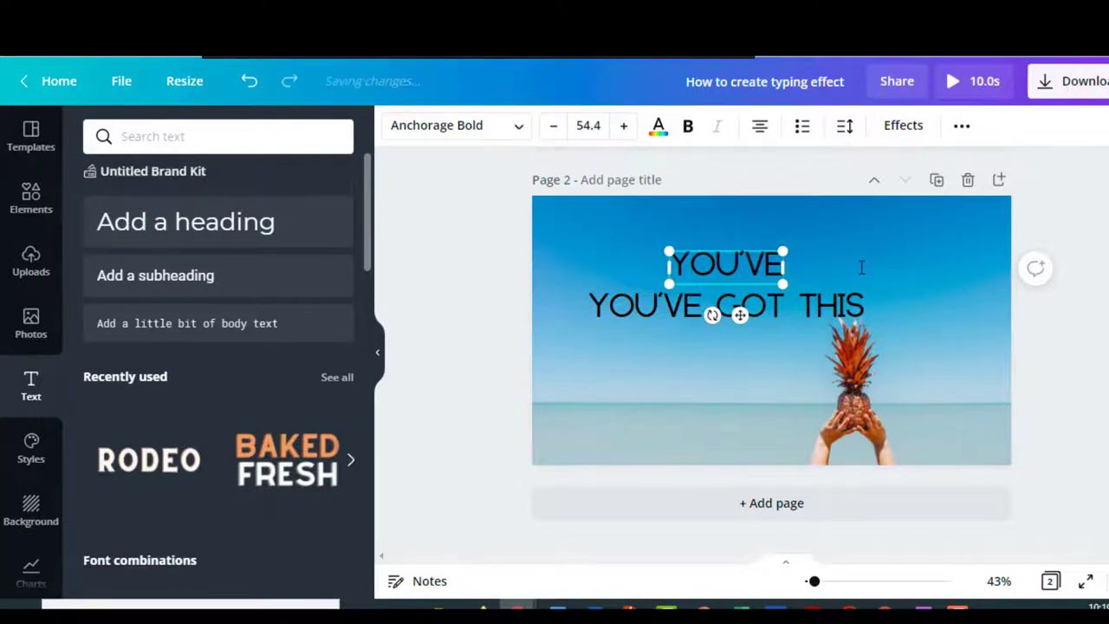
pyautogui.click(805, 317)
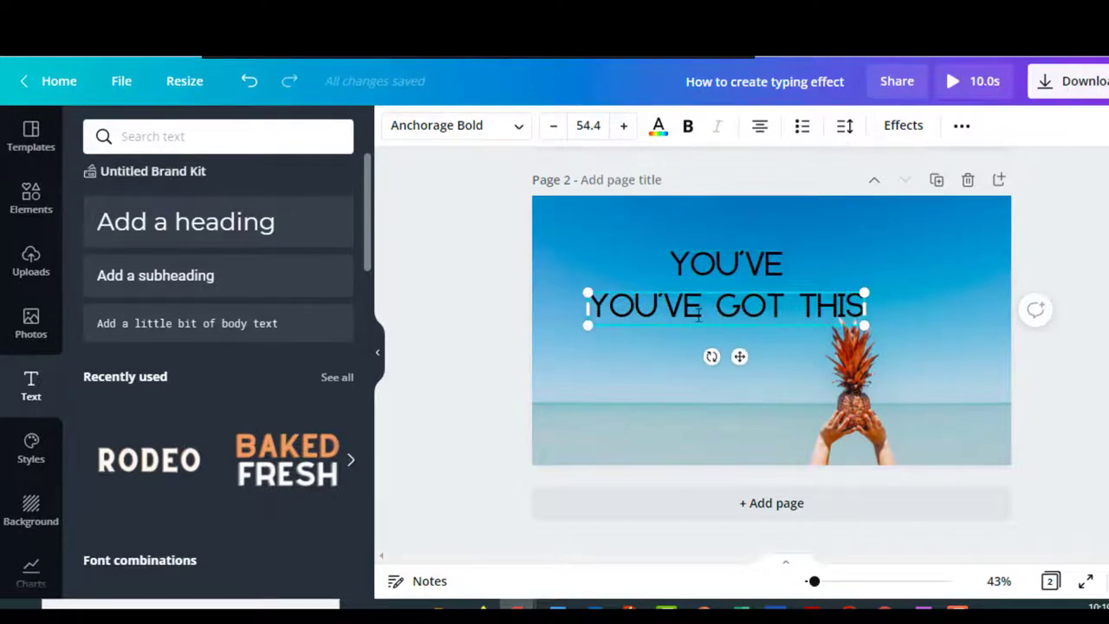
pyautogui.press('BackSpace')
pyautogui.press('BackSpace')
pyautogui.press('BackSpace')
pyautogui.press('BackSpace')
pyautogui.press('BackSpace')
pyautogui.press('BackSpace')
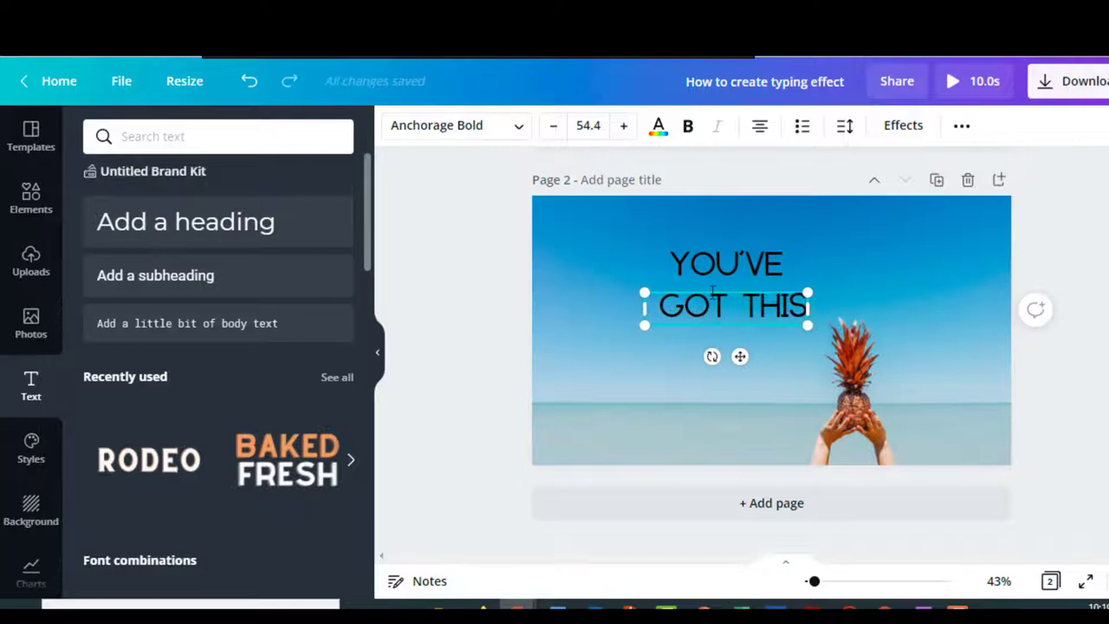
# Arrange the 'YOU'VE' and 'GOT THIS' boxes side by side on one line
pyautogui.click(689, 269)
pyautogui.moveTo(690, 269); pyautogui.dragTo(796, 273)
pyautogui.click(696, 304)
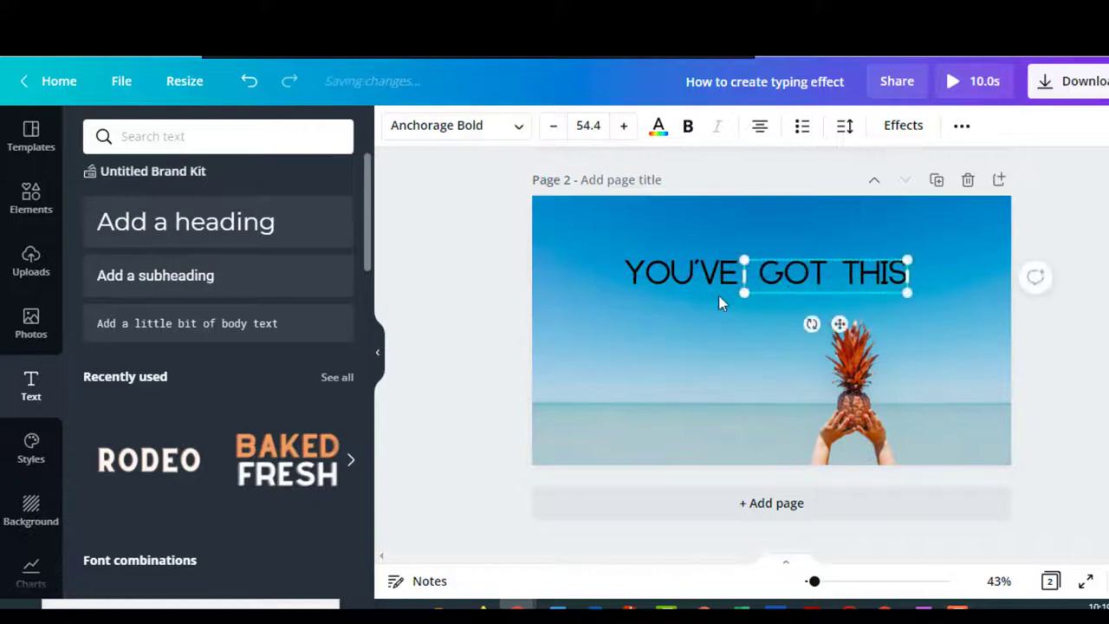
pyautogui.moveTo(690, 286); pyautogui.dragTo(677, 284)
pyautogui.click(775, 275)
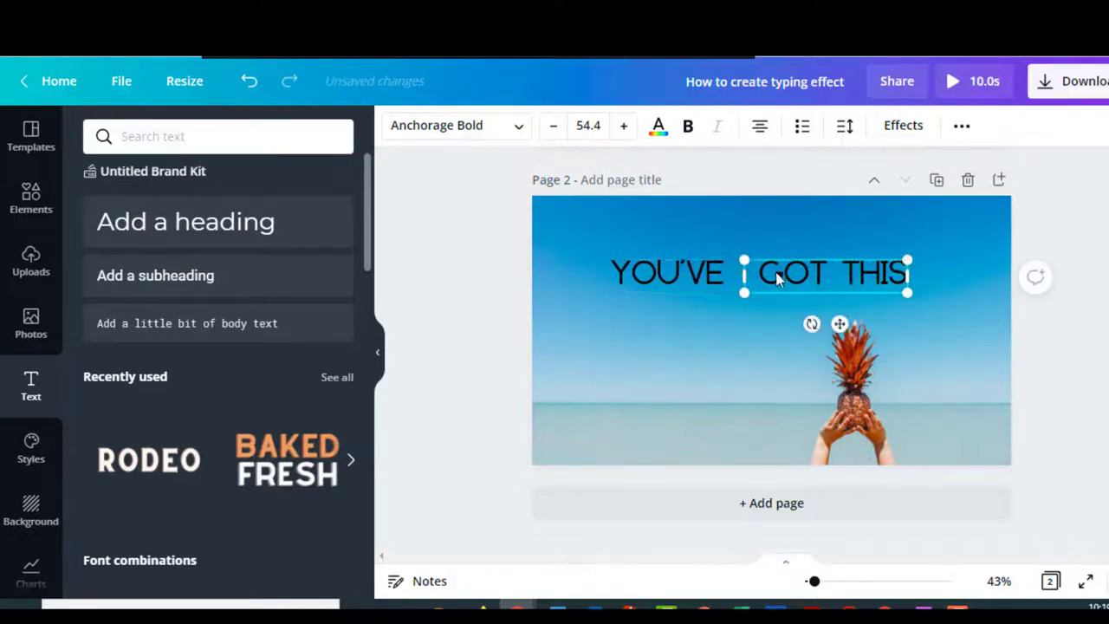
pyautogui.moveTo(774, 275); pyautogui.dragTo(774, 268)
pyautogui.click(651, 279)
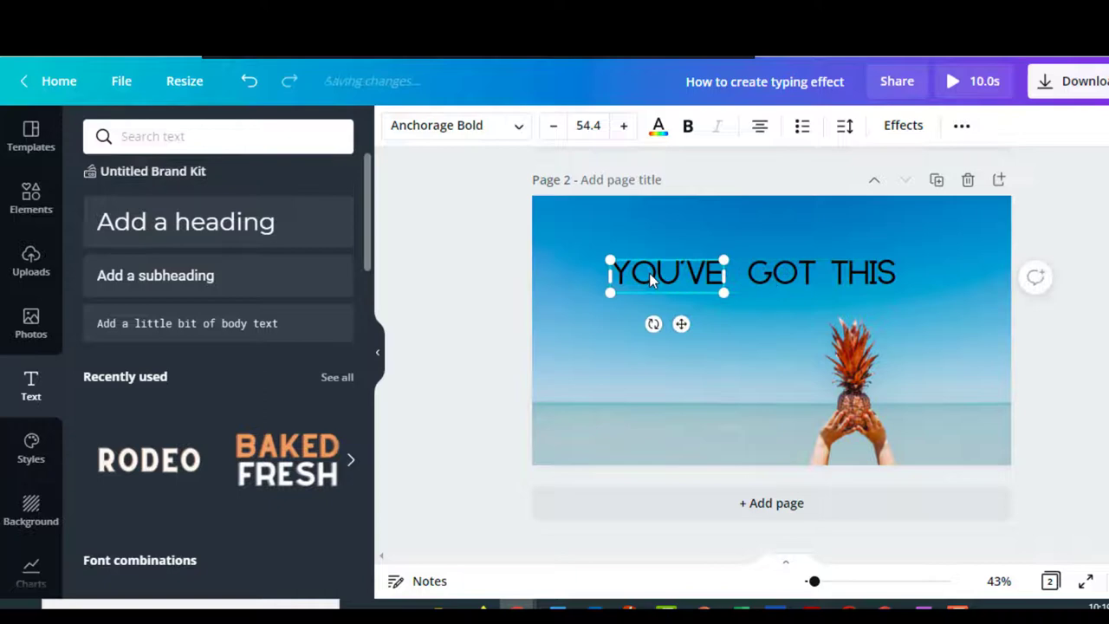
# Give 'YOU'VE' a Curve effect with a curve strength of 51
pyautogui.click(893, 130)
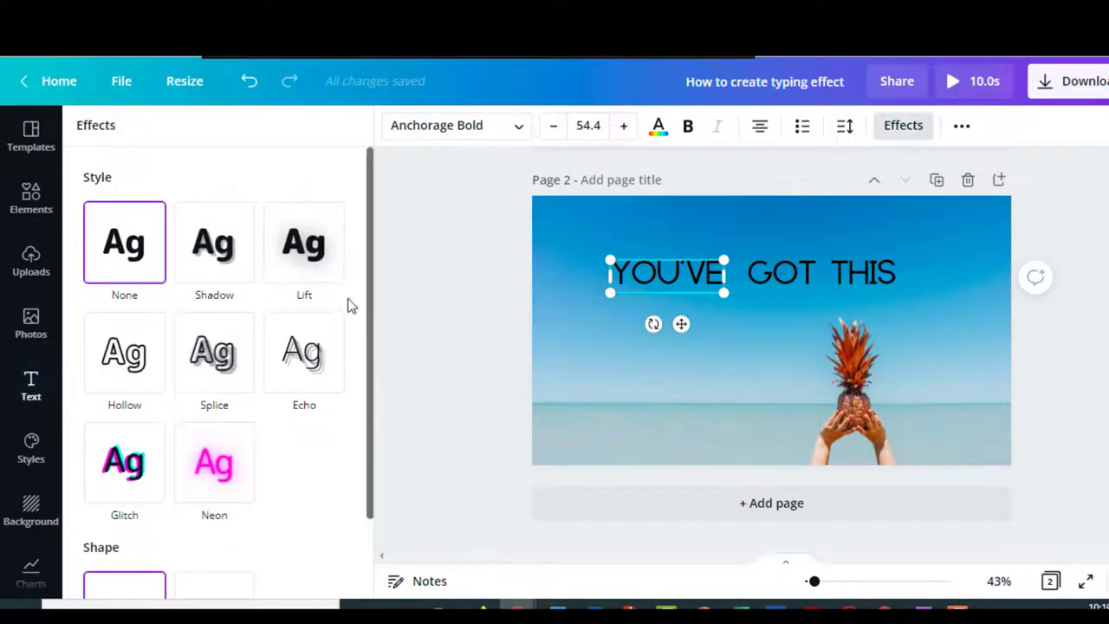
pyautogui.scroll(-3, 364, 271)
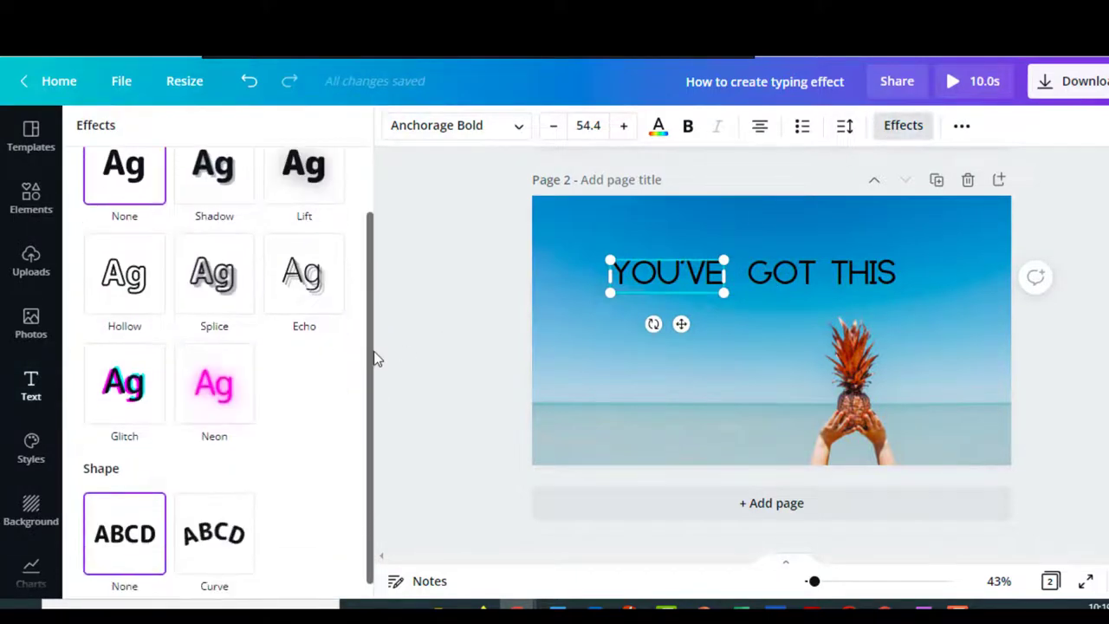
pyautogui.click(230, 526)
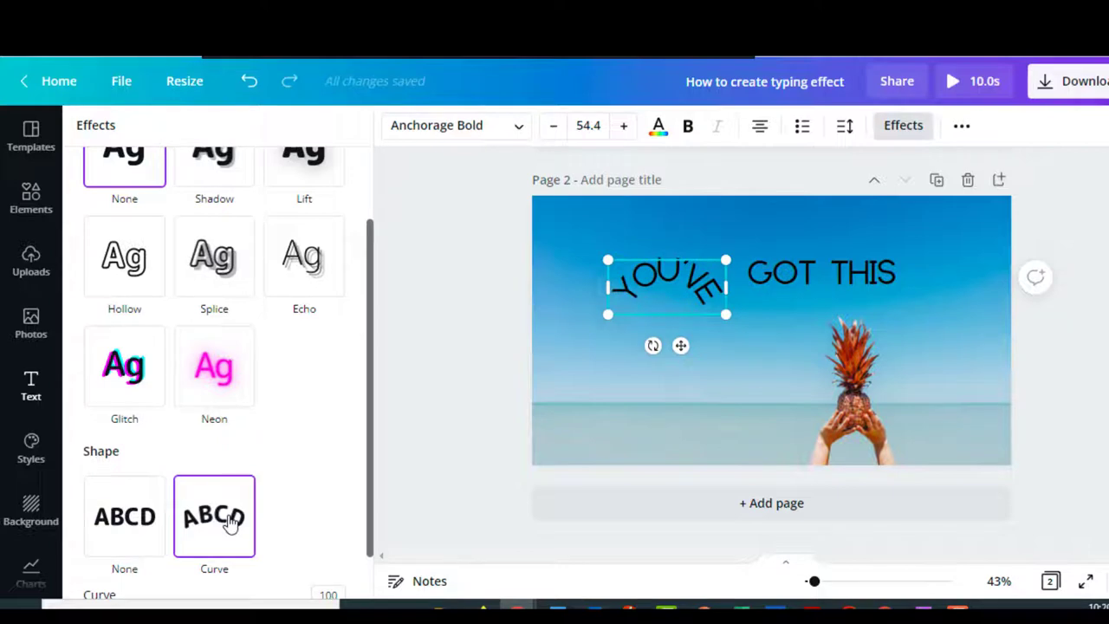
pyautogui.scroll(-1, 371, 421)
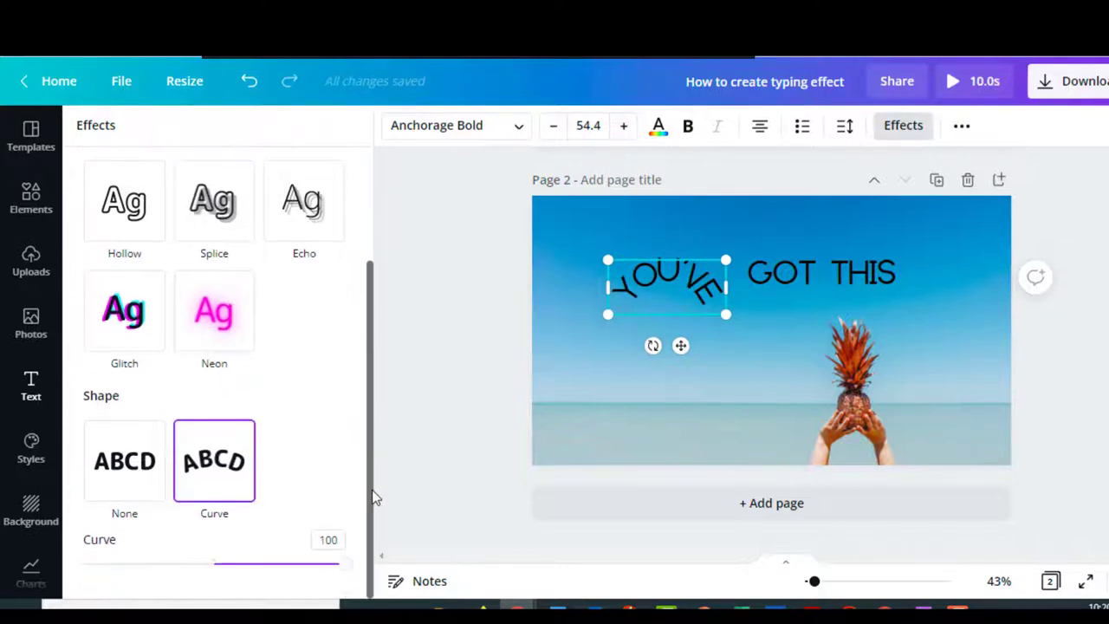
pyautogui.moveTo(339, 564); pyautogui.dragTo(333, 564)
pyautogui.click(337, 543)
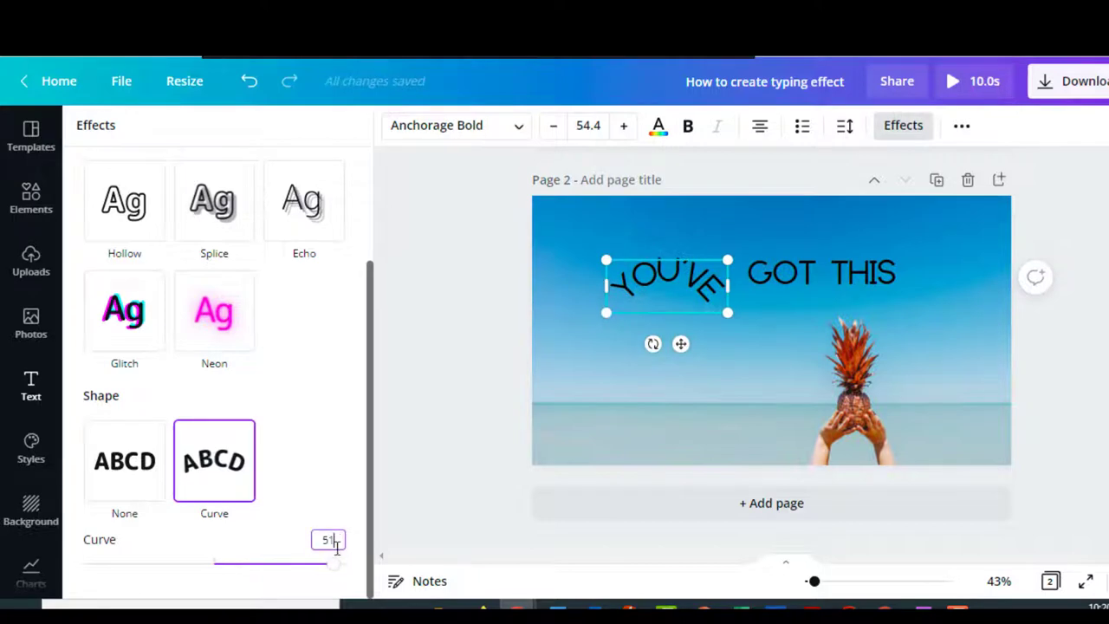
pyautogui.write('51')
pyautogui.press('Return')
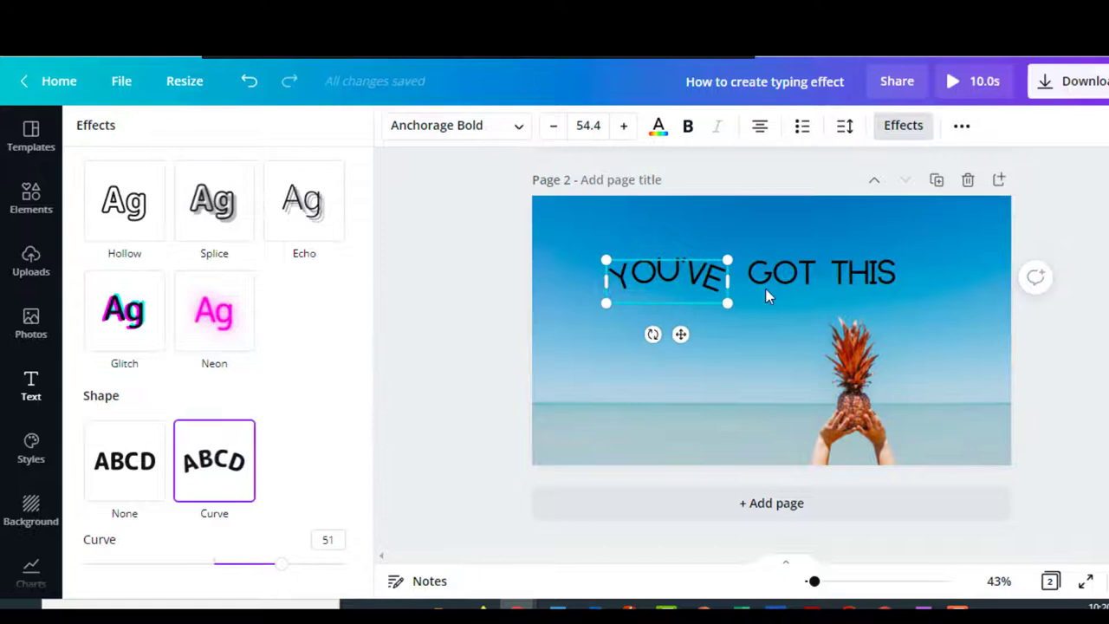
pyautogui.click(778, 288)
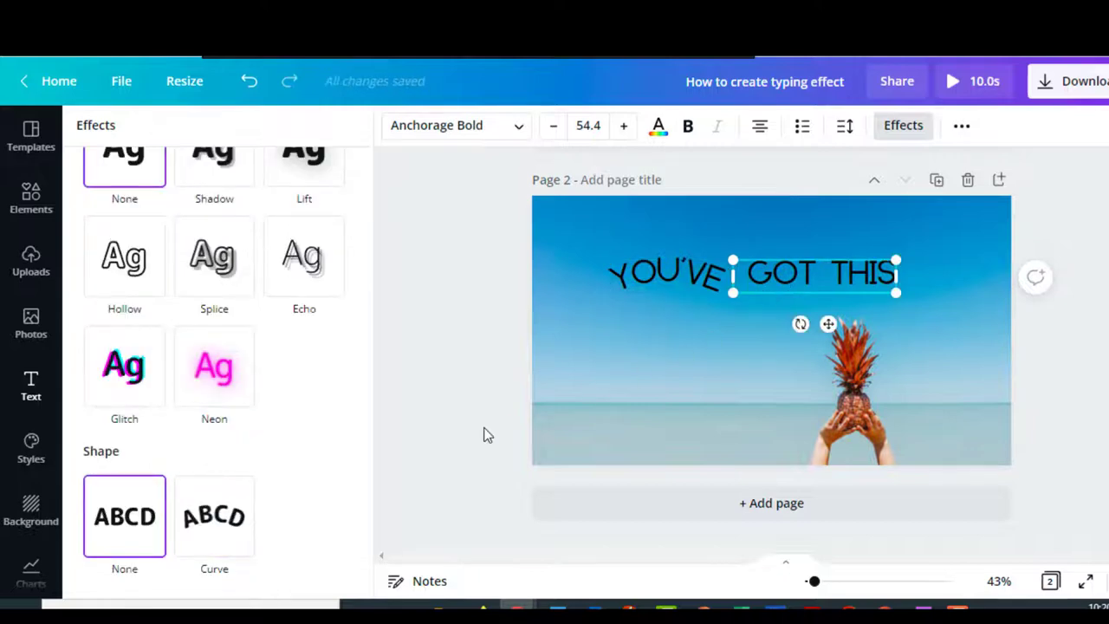
# Give 'GOT THIS' a Curve effect bending the opposite way, at -39
pyautogui.click(203, 542)
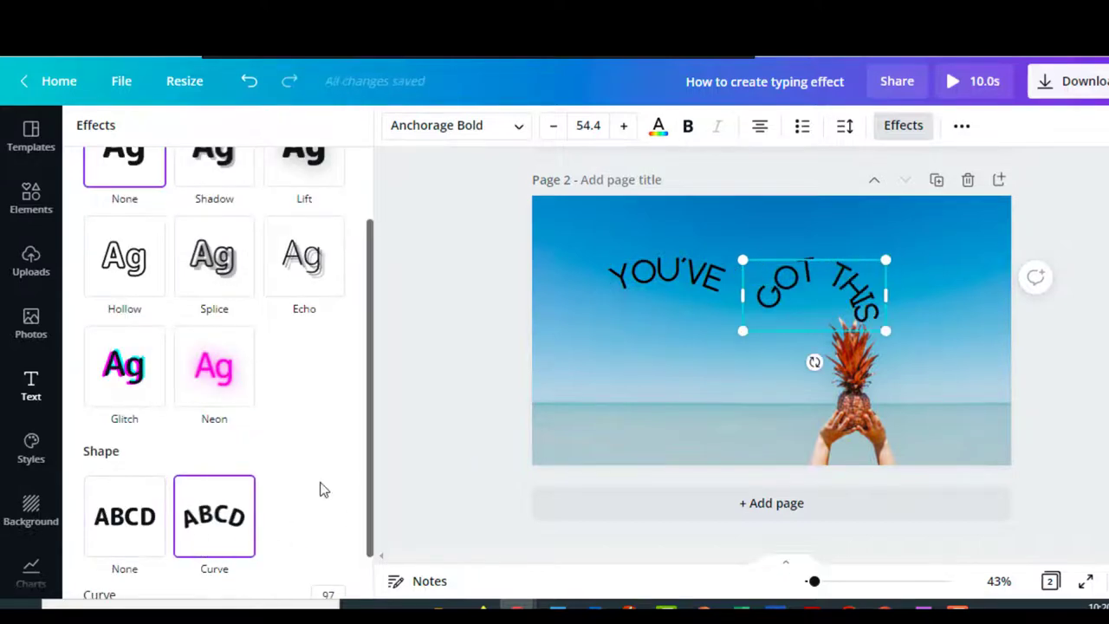
pyautogui.moveTo(367, 420); pyautogui.dragTo(367, 505)
pyautogui.moveTo(343, 564); pyautogui.dragTo(166, 582)
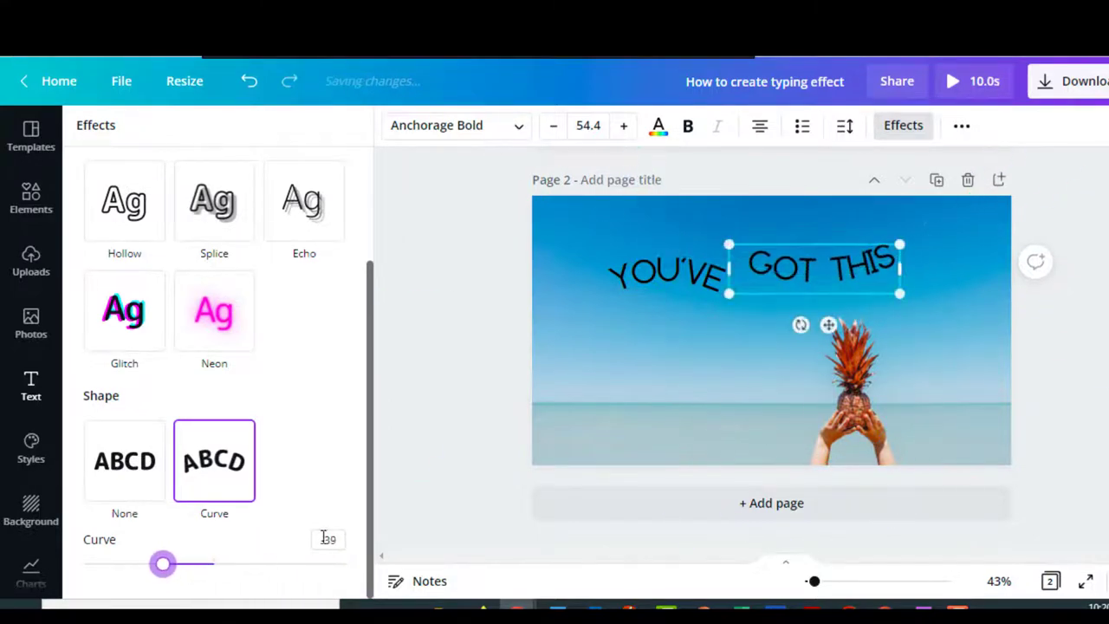
pyautogui.click(336, 539)
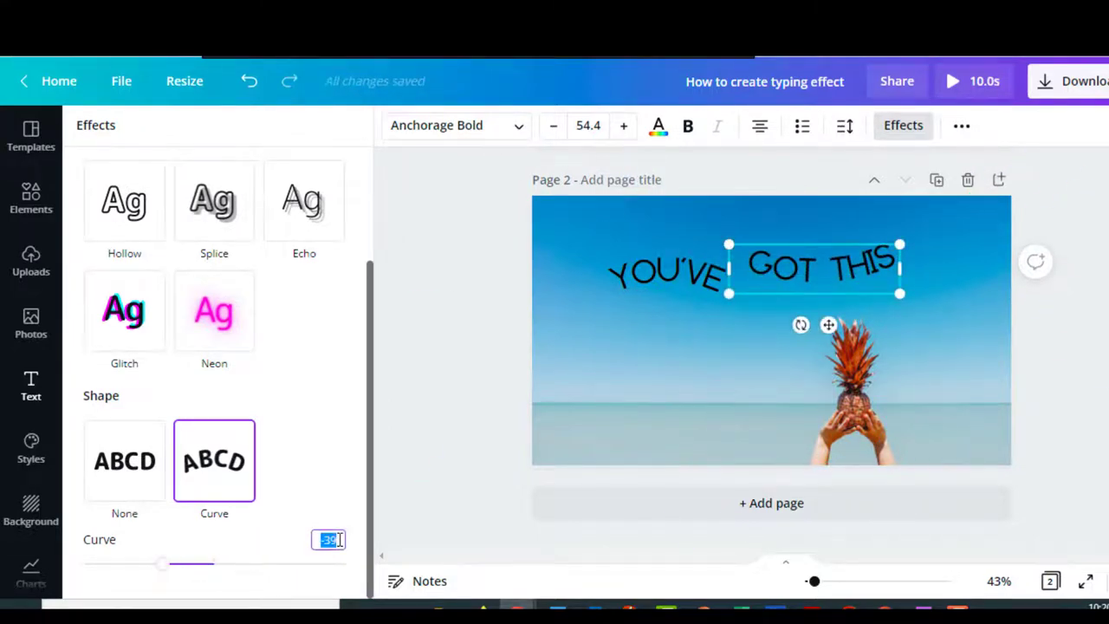
pyautogui.press('BackSpace')
pyautogui.click(598, 394)
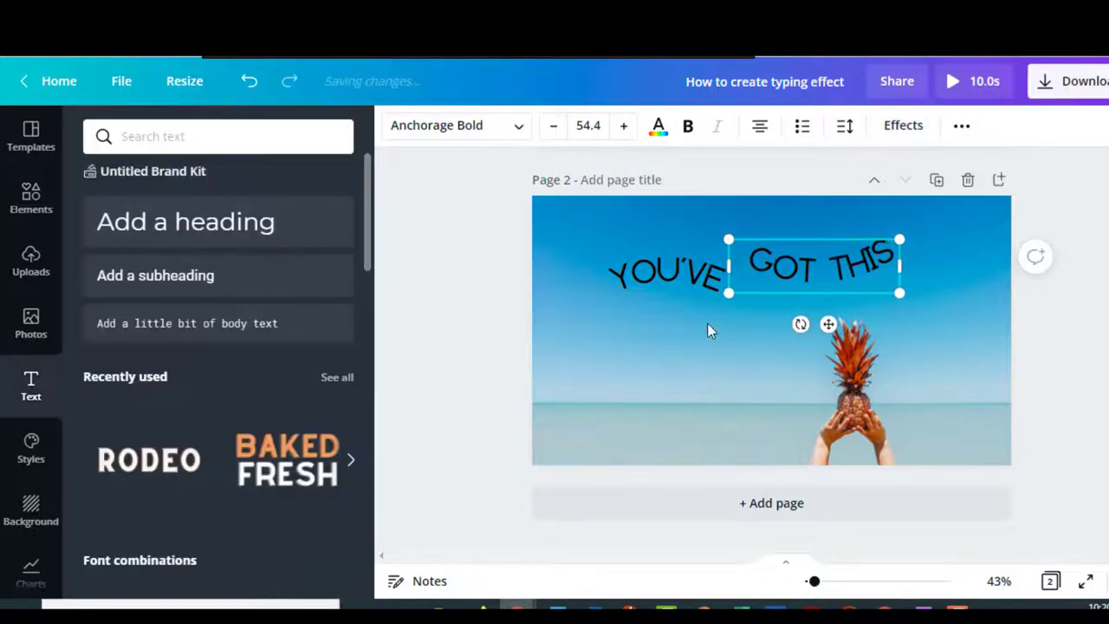
# Lower 'GOT THIS' slightly and make the rain-and-hand photo Page 3's background
pyautogui.moveTo(793, 267); pyautogui.dragTo(777, 292)
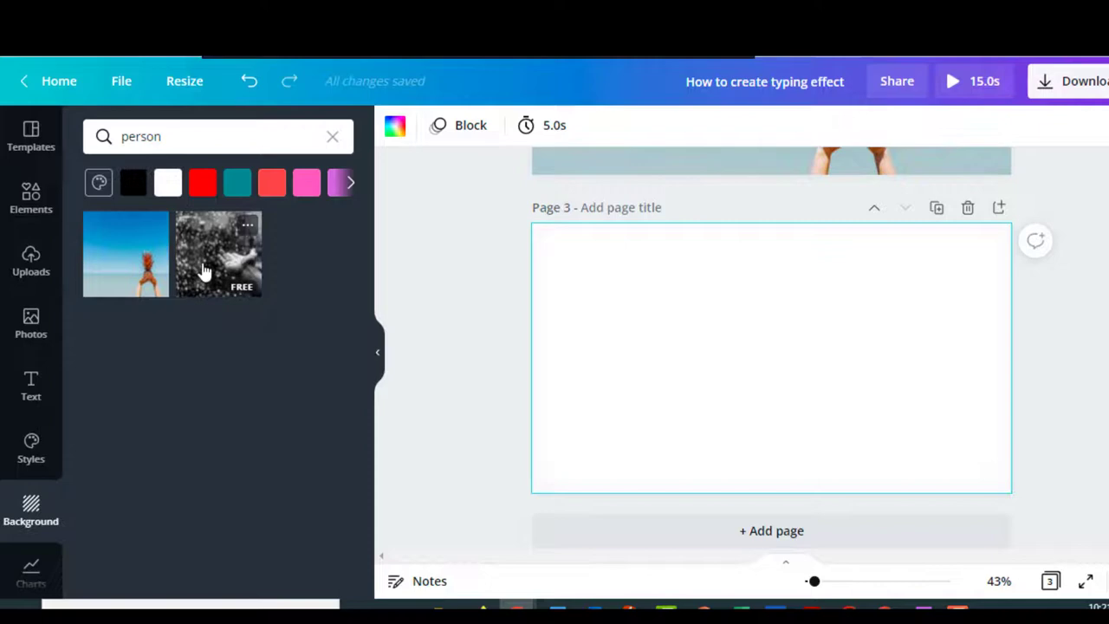
pyautogui.click(204, 271)
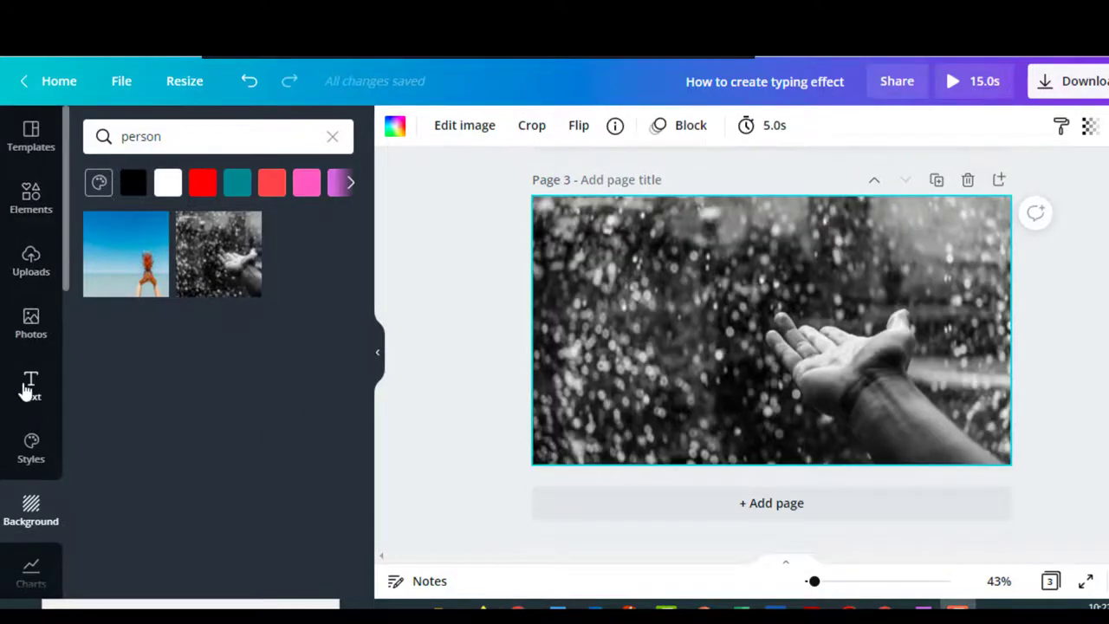
pyautogui.click(29, 388)
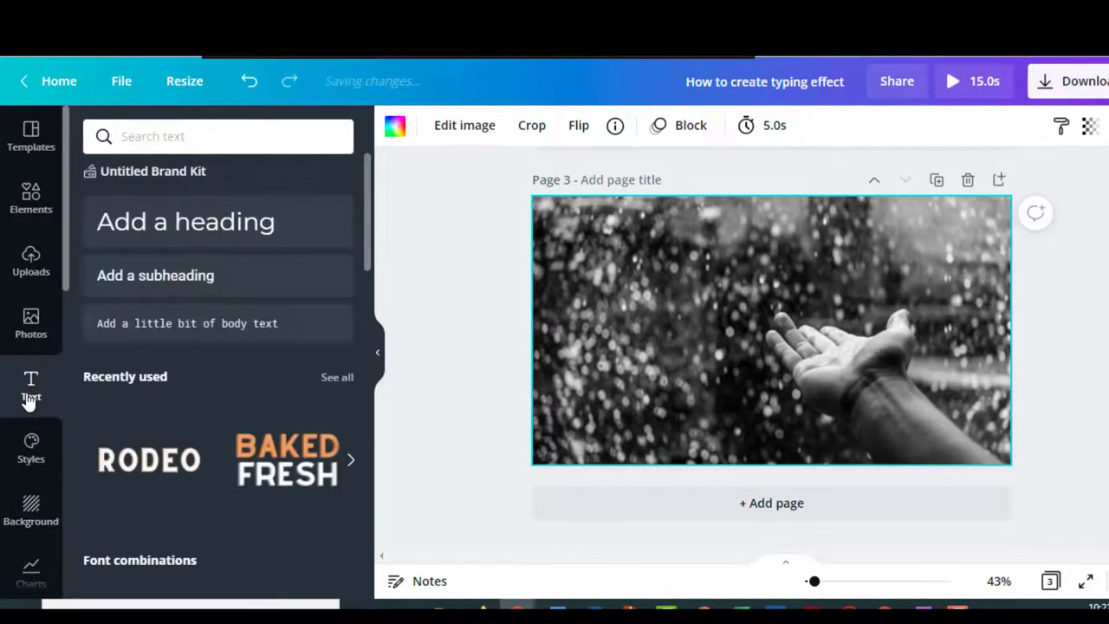
# Add a heading reading 'Dance Like Nobody Is Watching' and move it up the photo
pyautogui.click(240, 239)
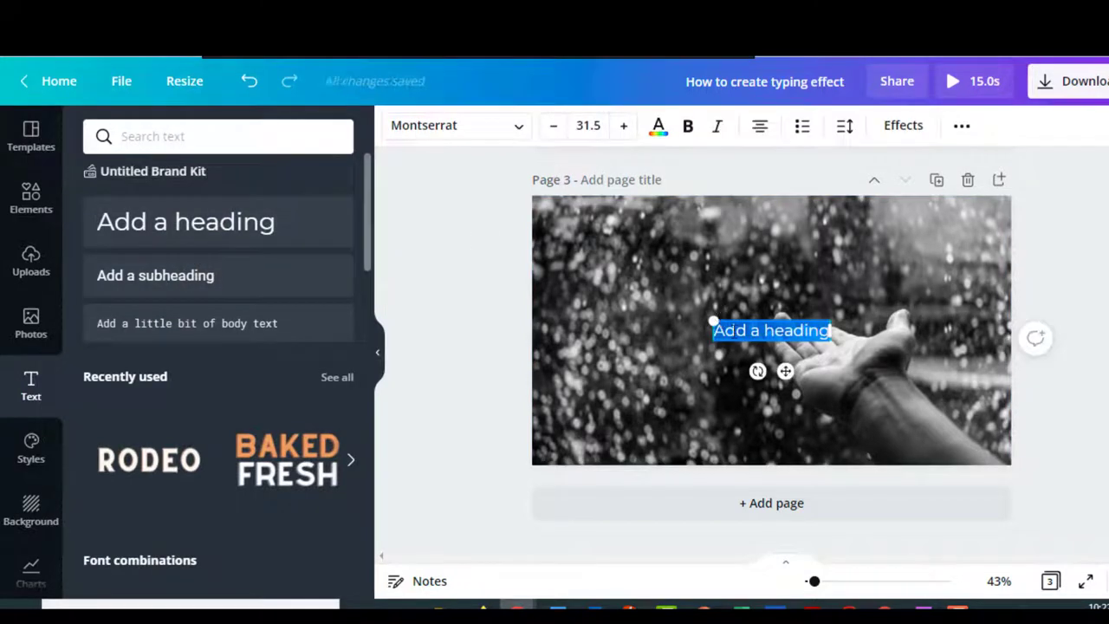
pyautogui.write('Dance')
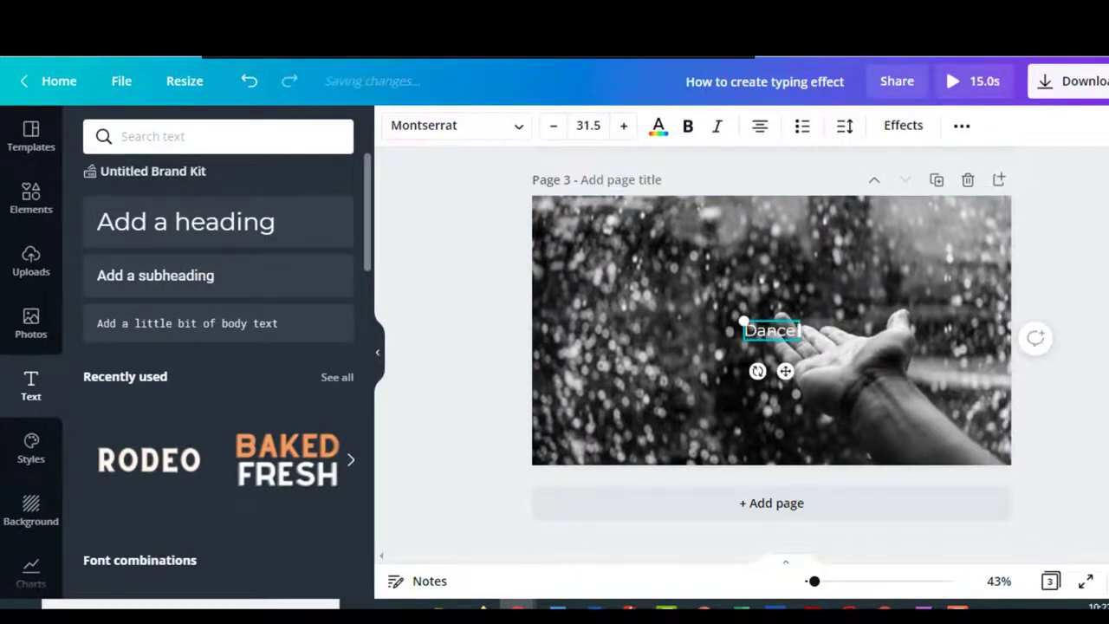
pyautogui.write(' Like N')
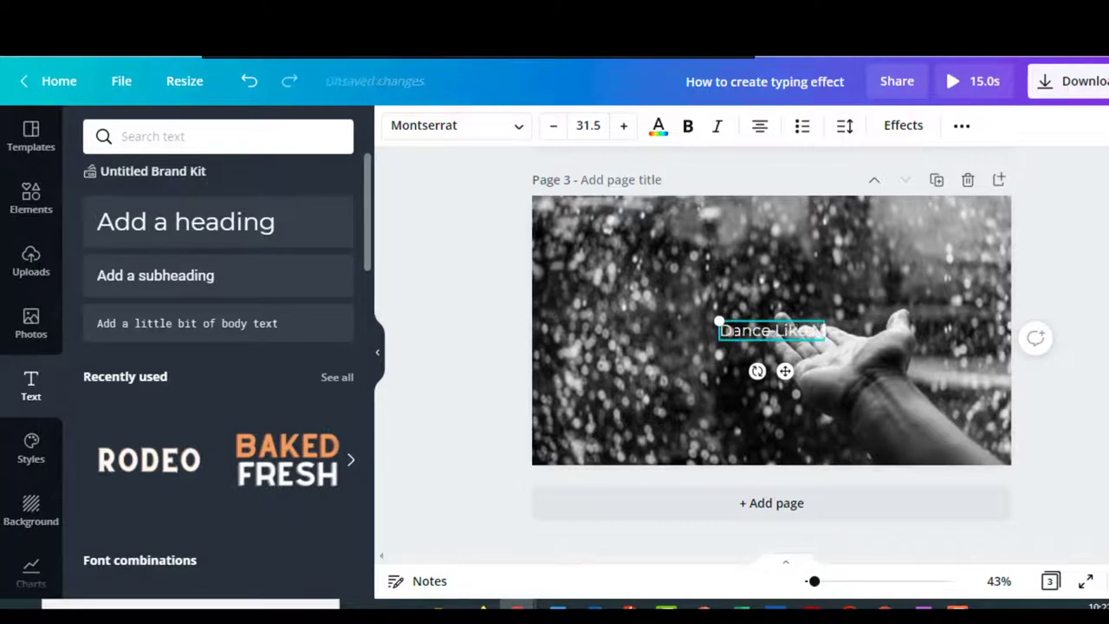
pyautogui.write('obody Is Watching')
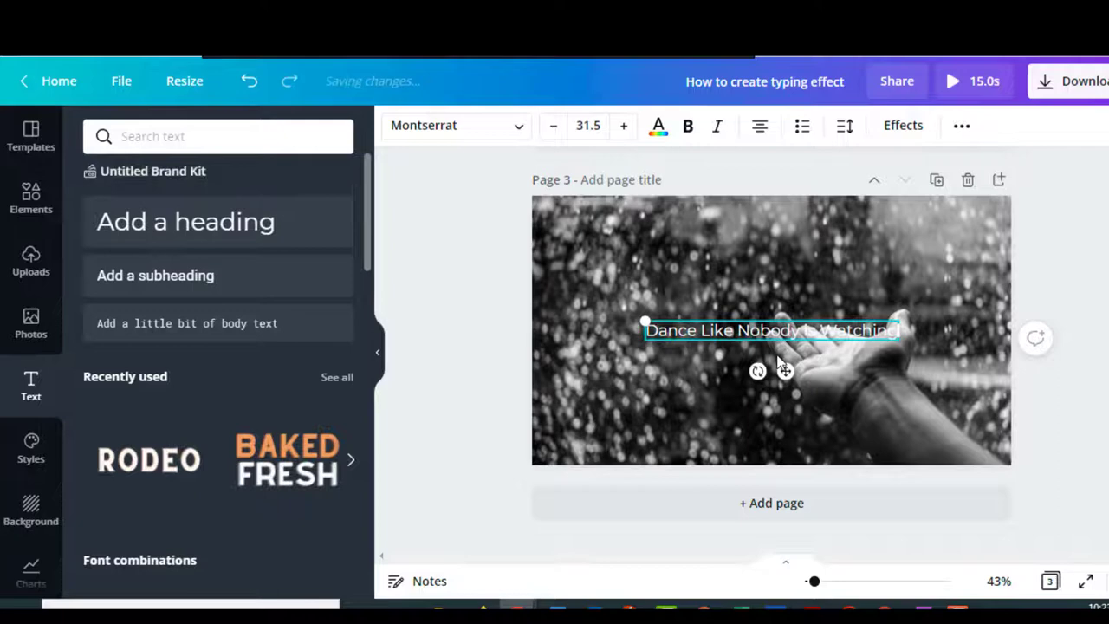
pyautogui.moveTo(785, 371); pyautogui.dragTo(768, 317)
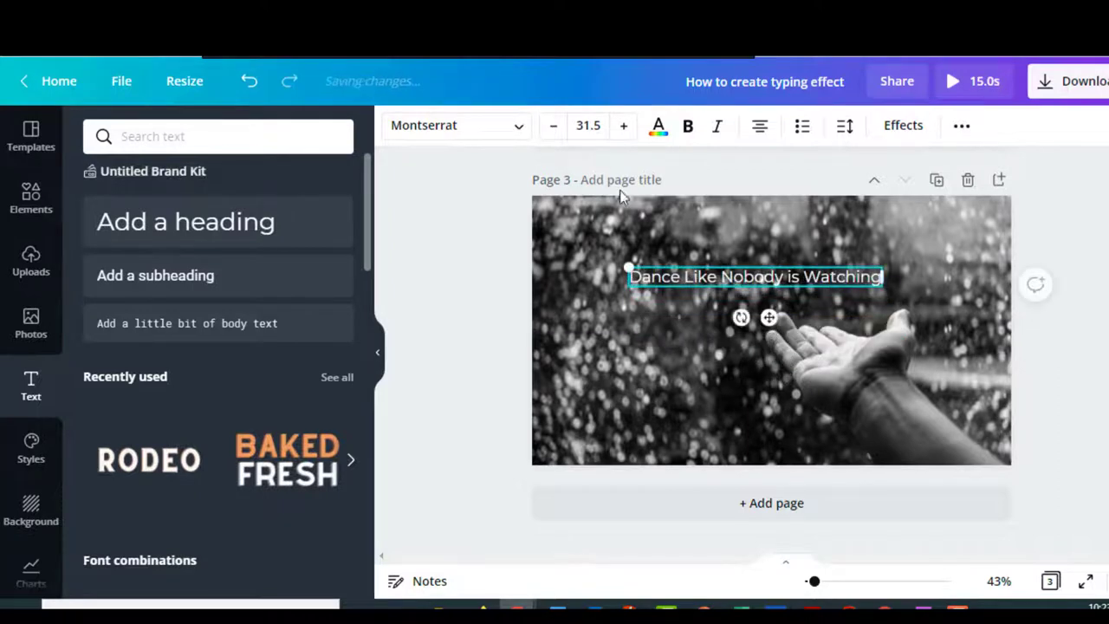
# Enlarge the heading to size 46.5 and make it bold
pyautogui.click(624, 125)
pyautogui.click(625, 126)
pyautogui.click(626, 127)
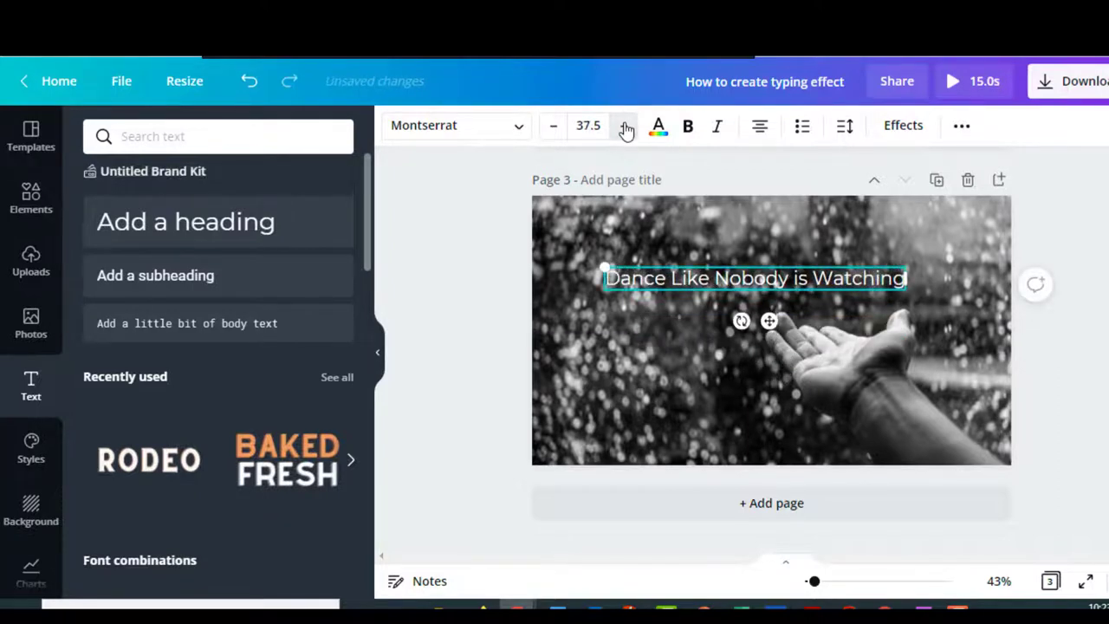
pyautogui.click(626, 127)
pyautogui.click(626, 126)
pyautogui.click(626, 127)
pyautogui.click(625, 127)
pyautogui.click(626, 127)
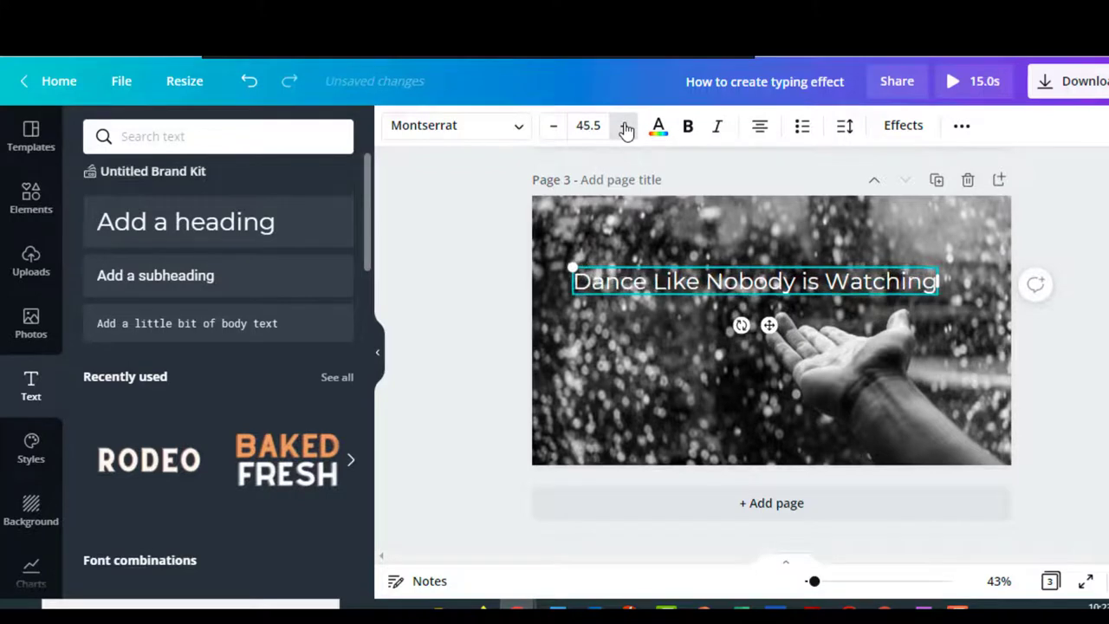
pyautogui.click(626, 127)
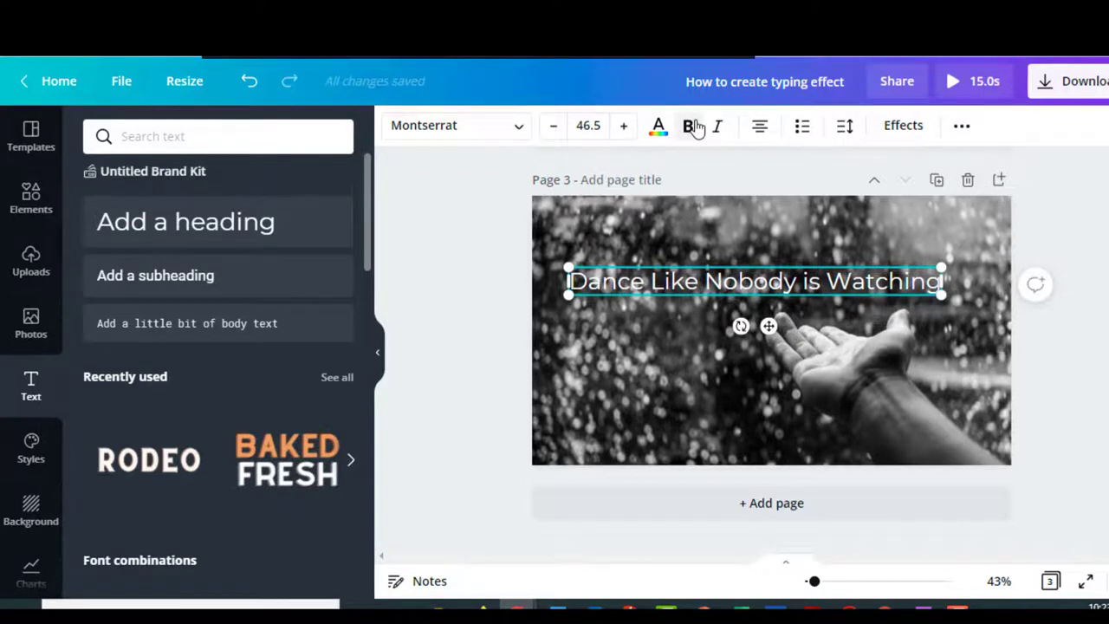
pyautogui.click(688, 127)
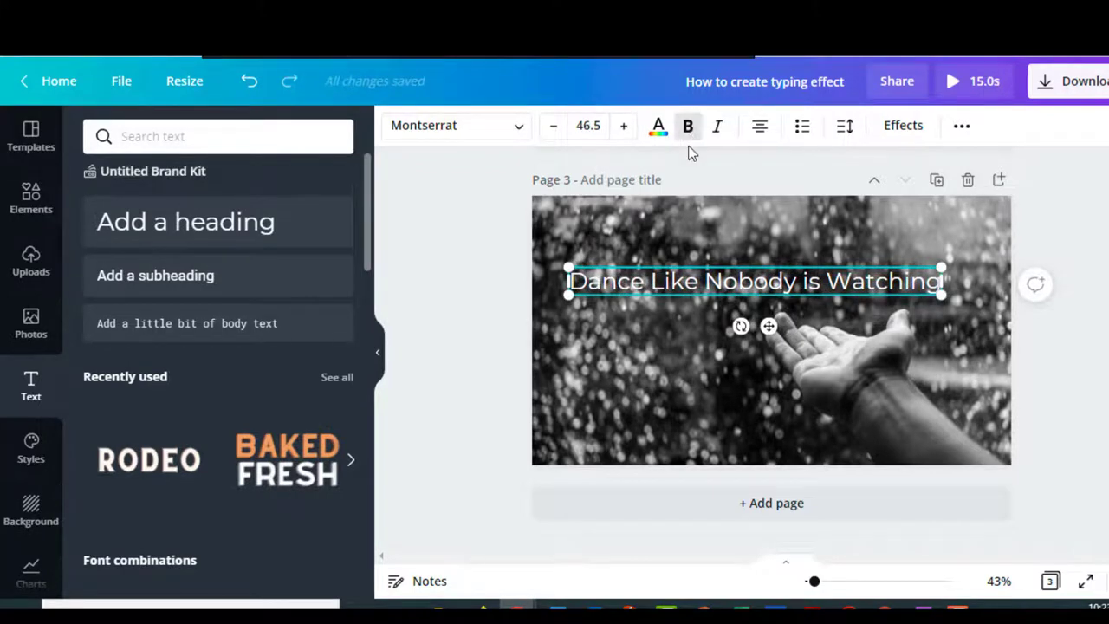
pyautogui.click(719, 247)
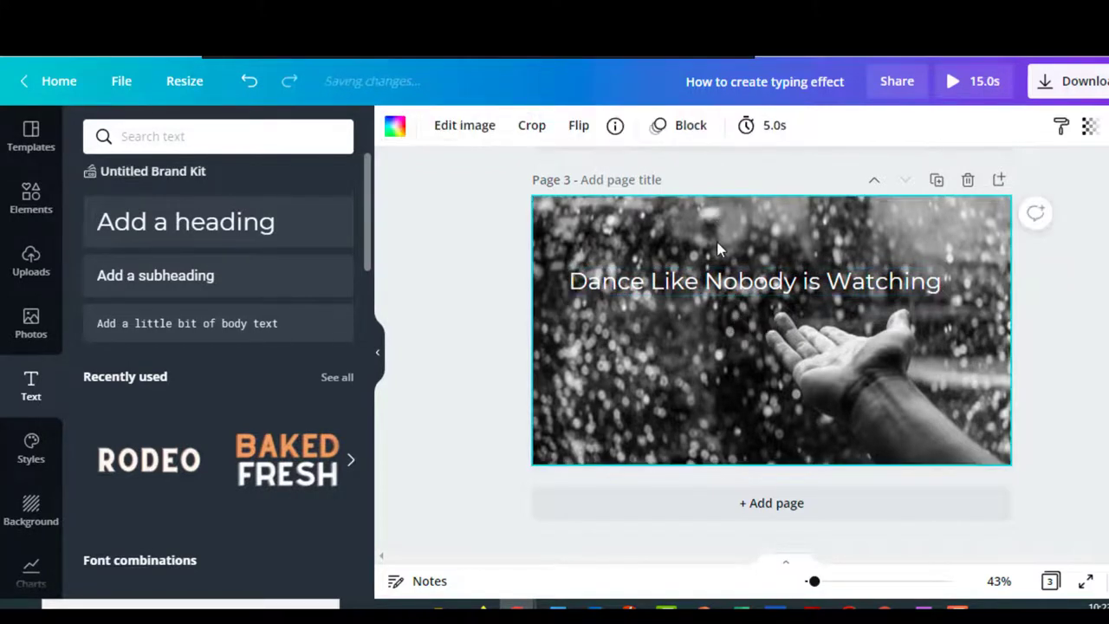
# Copy the 'Dance Like Nobody Is Watching' heading and place the duplicate directly beneath it
pyautogui.click(754, 295)
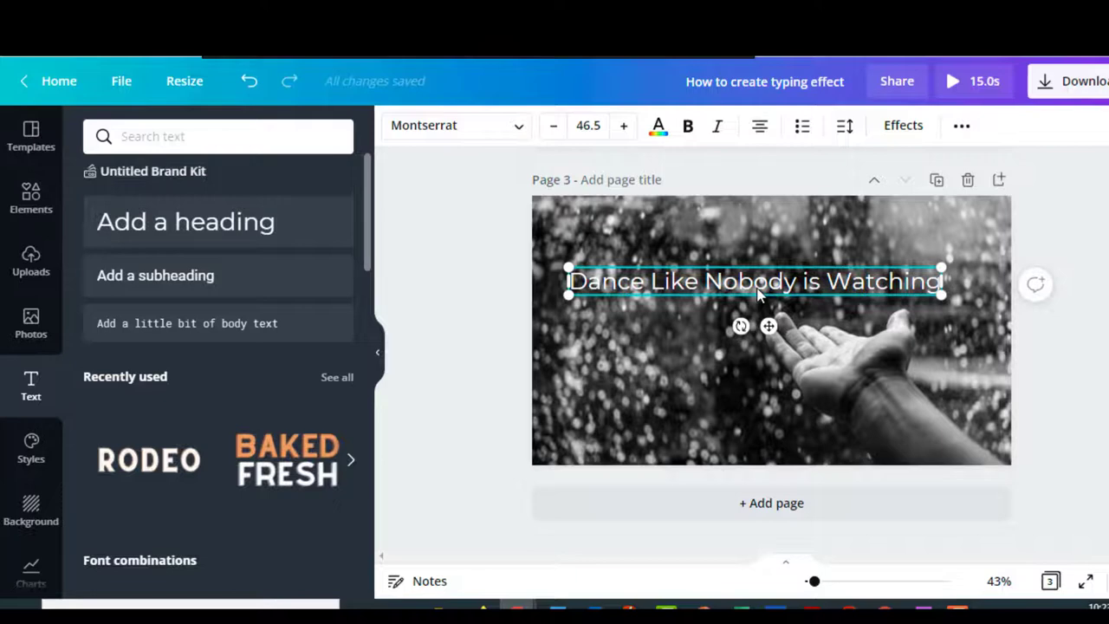
pyautogui.rightClick(757, 294)
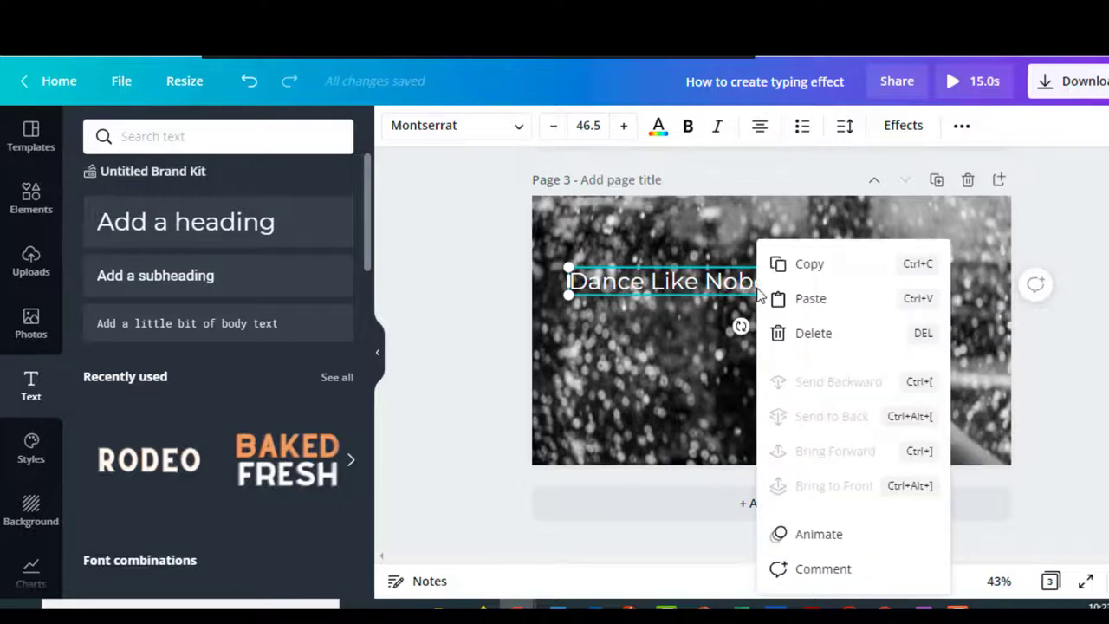
pyautogui.click(806, 264)
pyautogui.click(650, 381)
pyautogui.hotkey('ctrl', 'v')
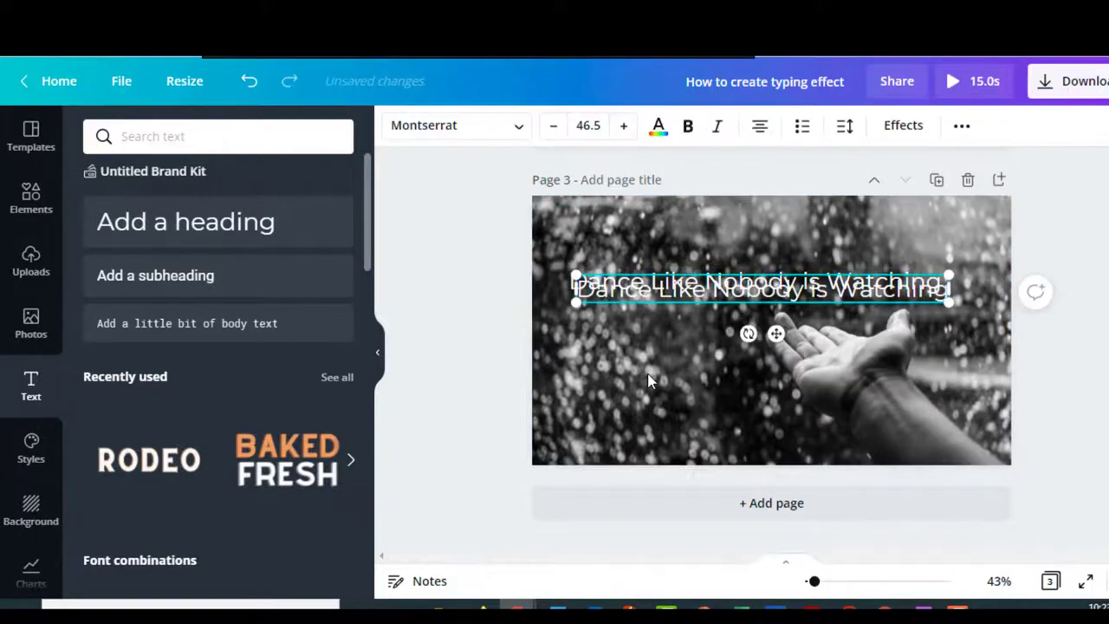
pyautogui.moveTo(734, 294); pyautogui.dragTo(724, 322)
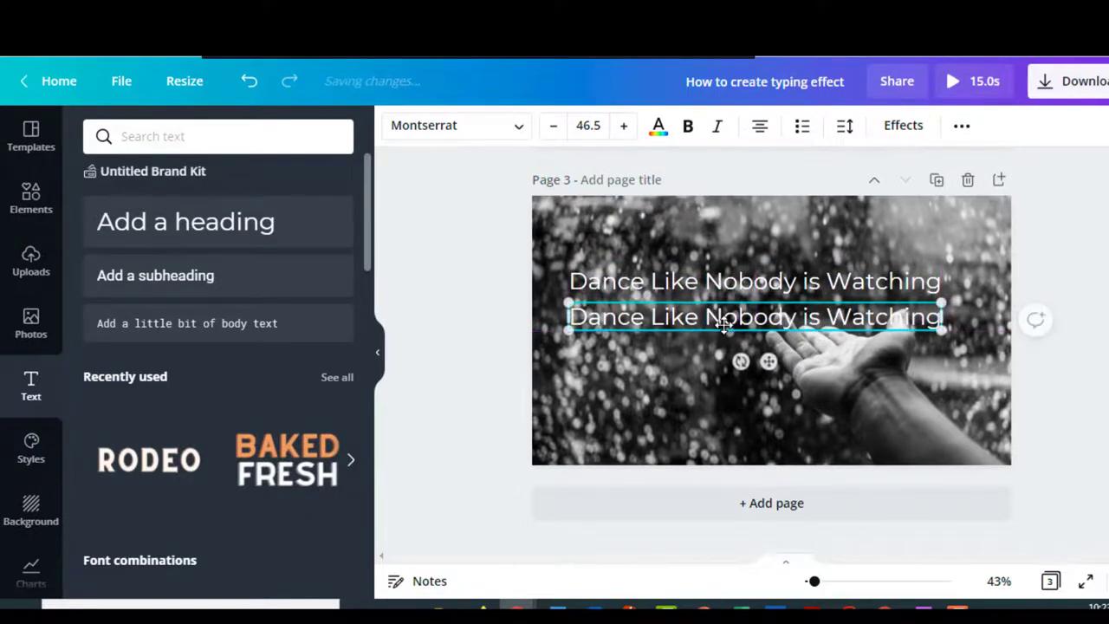
pyautogui.click(750, 329)
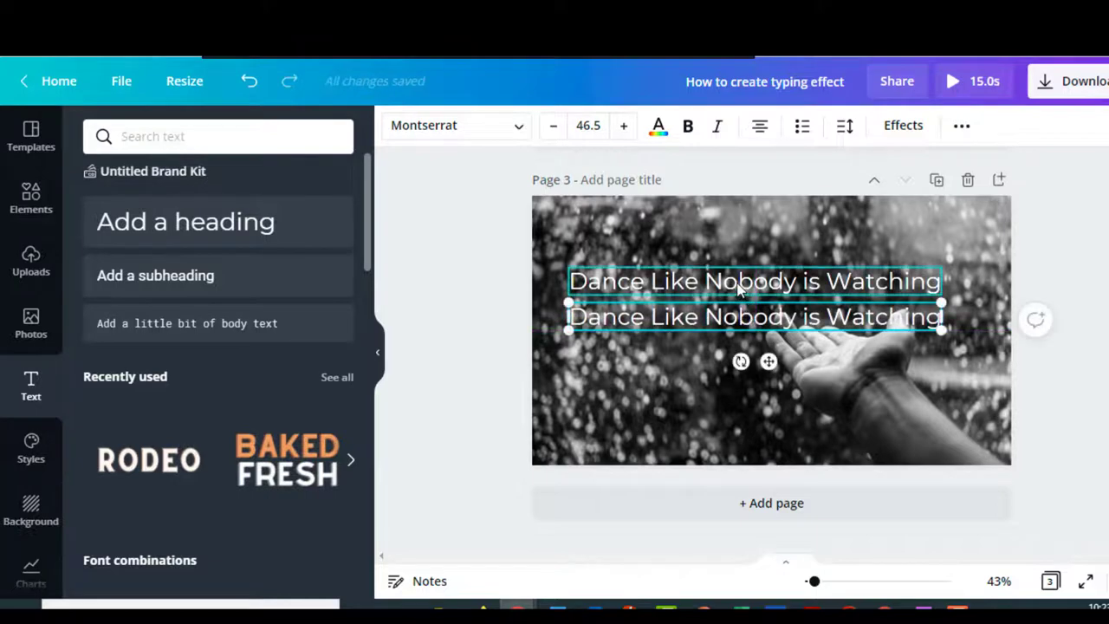
pyautogui.click(738, 289)
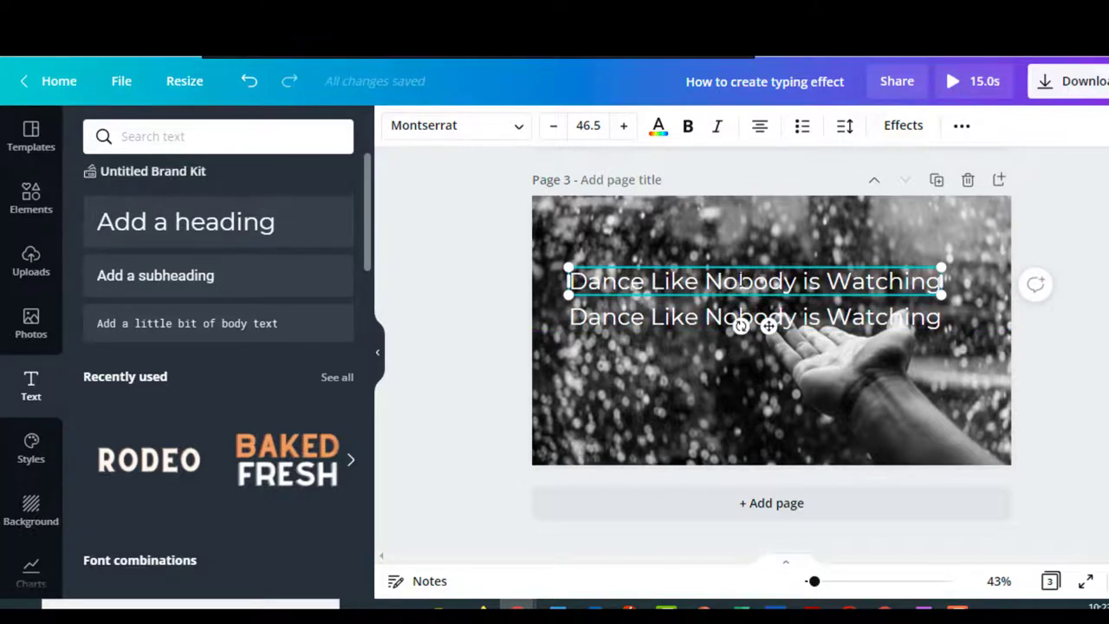
# Trim the top heading to 'Dance Like No' and the bottom heading to 'body is Watching'
pyautogui.moveTo(738, 281); pyautogui.dragTo(940, 281)
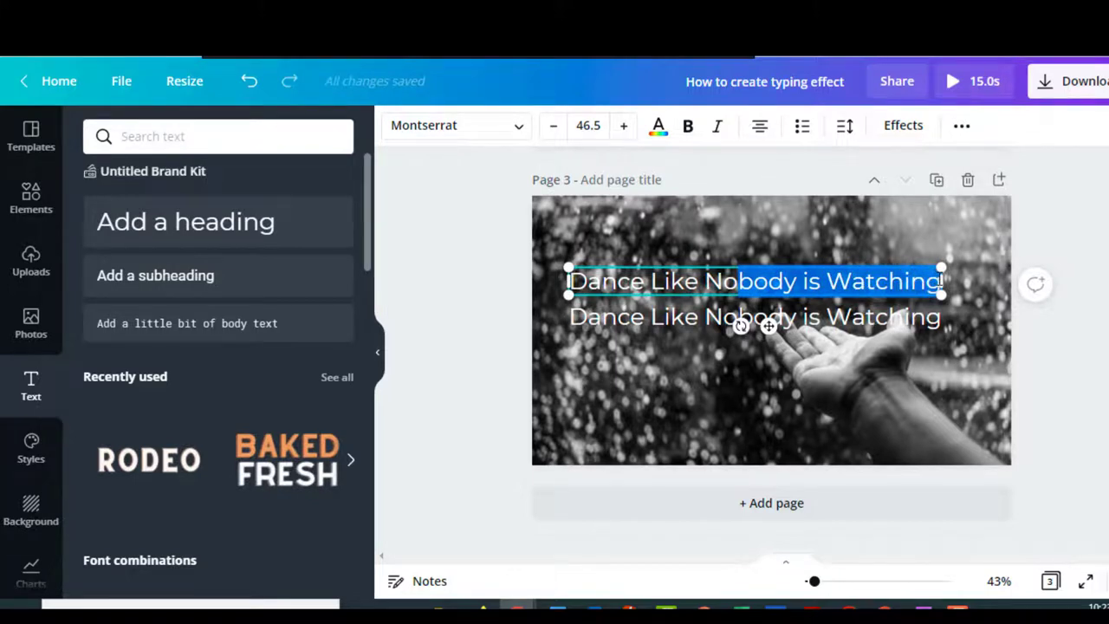
pyautogui.press('BackSpace')
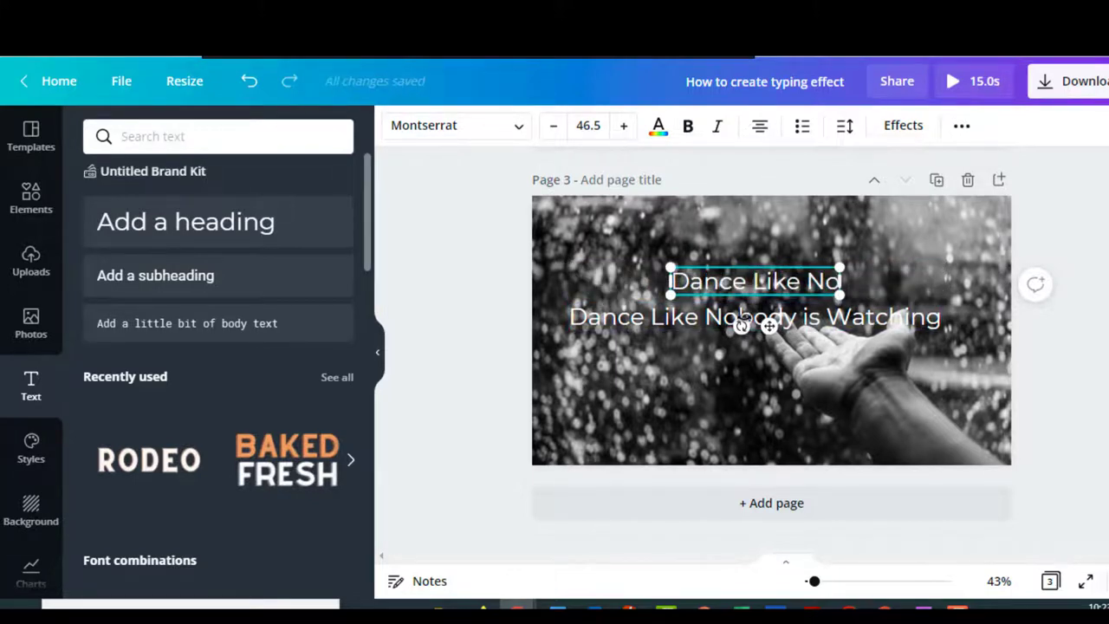
pyautogui.click(577, 318)
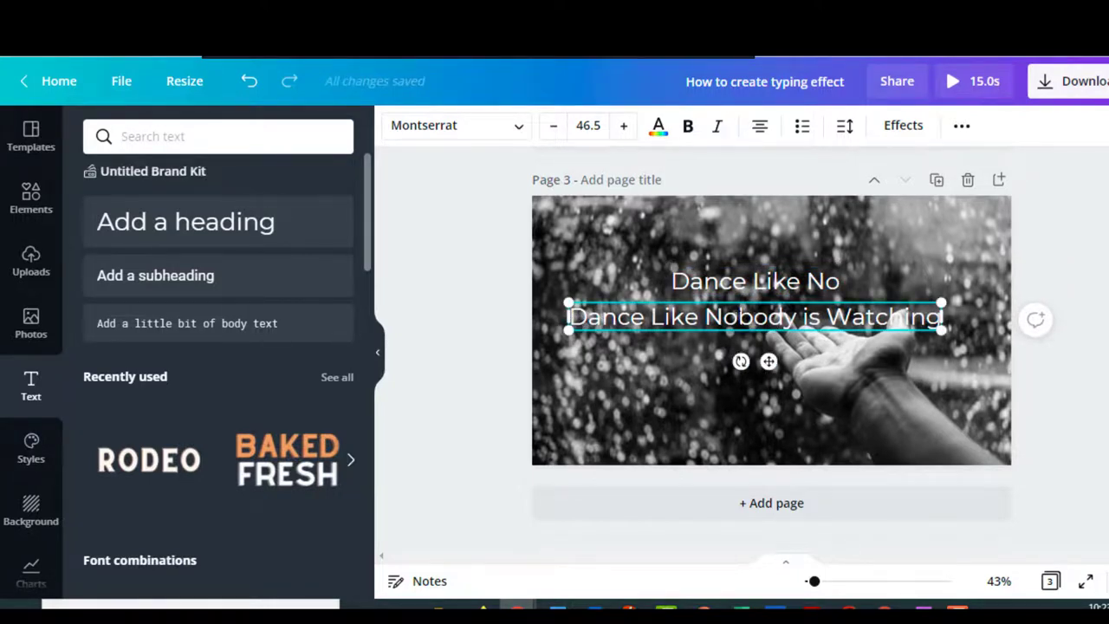
pyautogui.press('BackSpace')
pyautogui.press('BackSpace')
pyautogui.press('BackSpace')
pyautogui.press('BackSpace')
pyautogui.press('BackSpace')
pyautogui.press('BackSpace')
pyautogui.press('BackSpace')
pyautogui.press('BackSpace')
pyautogui.press('BackSpace')
pyautogui.press('BackSpace')
pyautogui.press('BackSpace')
pyautogui.press('BackSpace')
pyautogui.press('BackSpace')
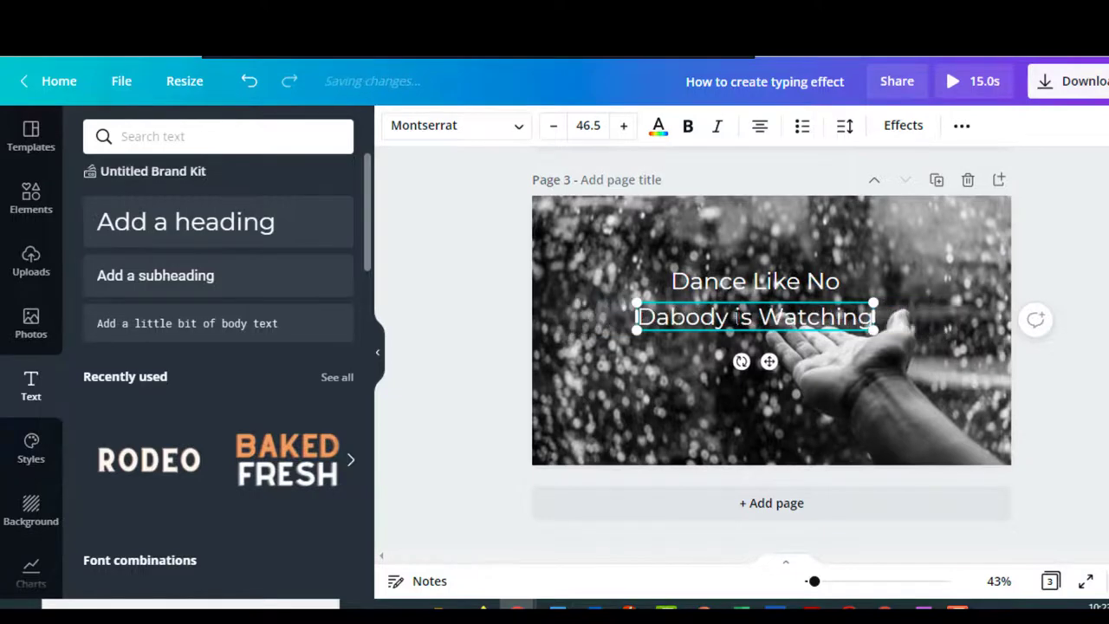
# Line up 'body is Watching' right after 'Dance Like No' on one line
pyautogui.moveTo(745, 282); pyautogui.dragTo(651, 280)
pyautogui.moveTo(709, 318); pyautogui.dragTo(817, 288)
pyautogui.click(658, 279)
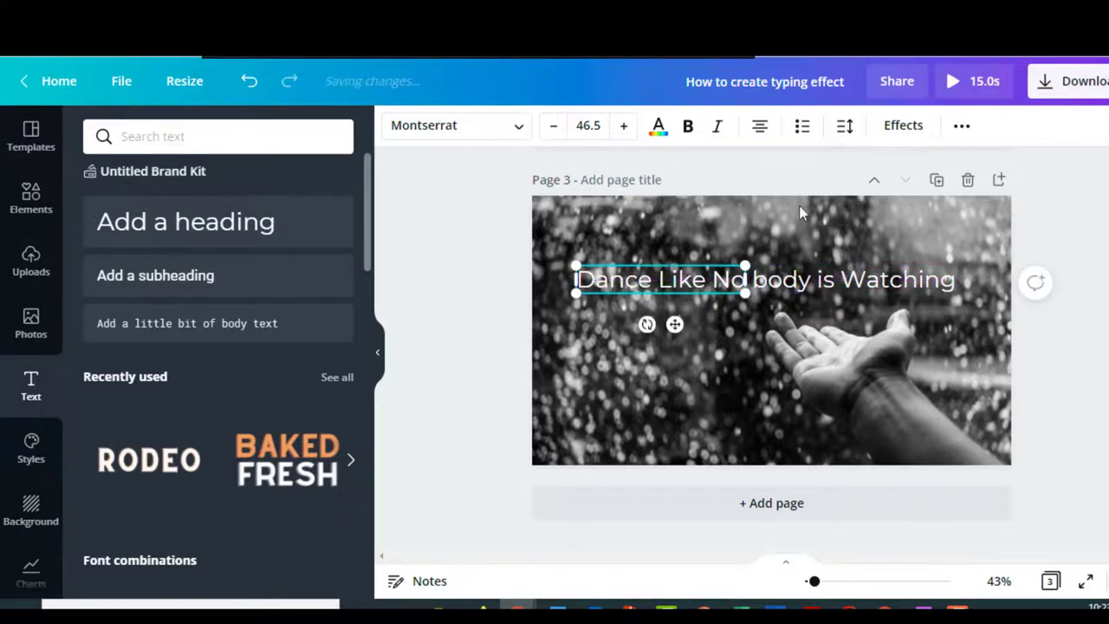
# Give 'Dance Like No' a Curve effect, trying 51 before settling on 48
pyautogui.click(888, 136)
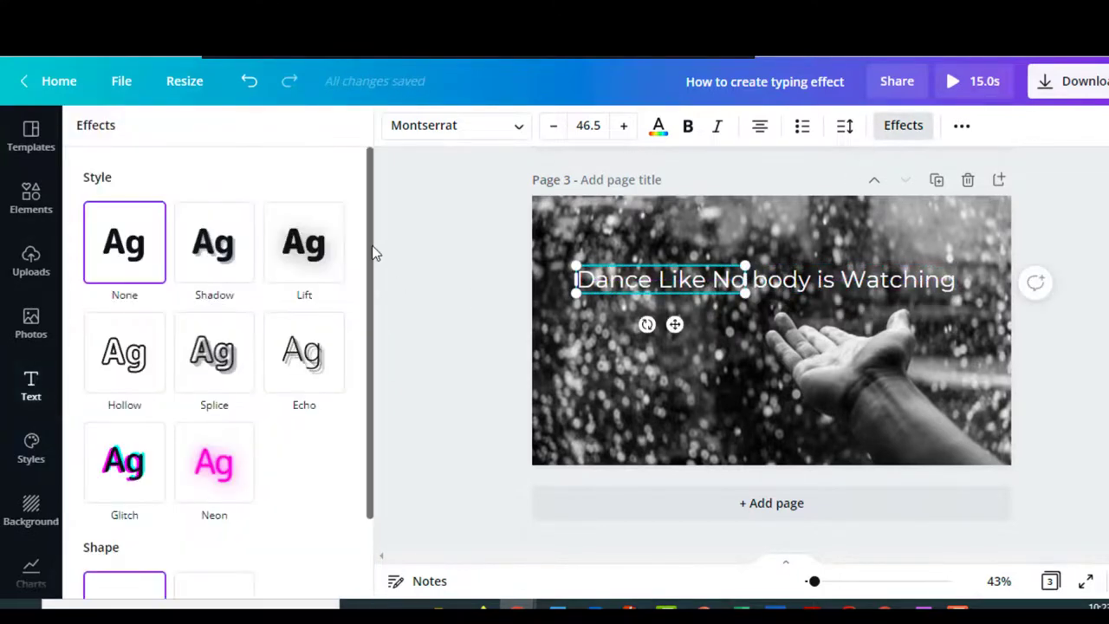
pyautogui.moveTo(373, 252); pyautogui.dragTo(376, 334)
pyautogui.click(217, 571)
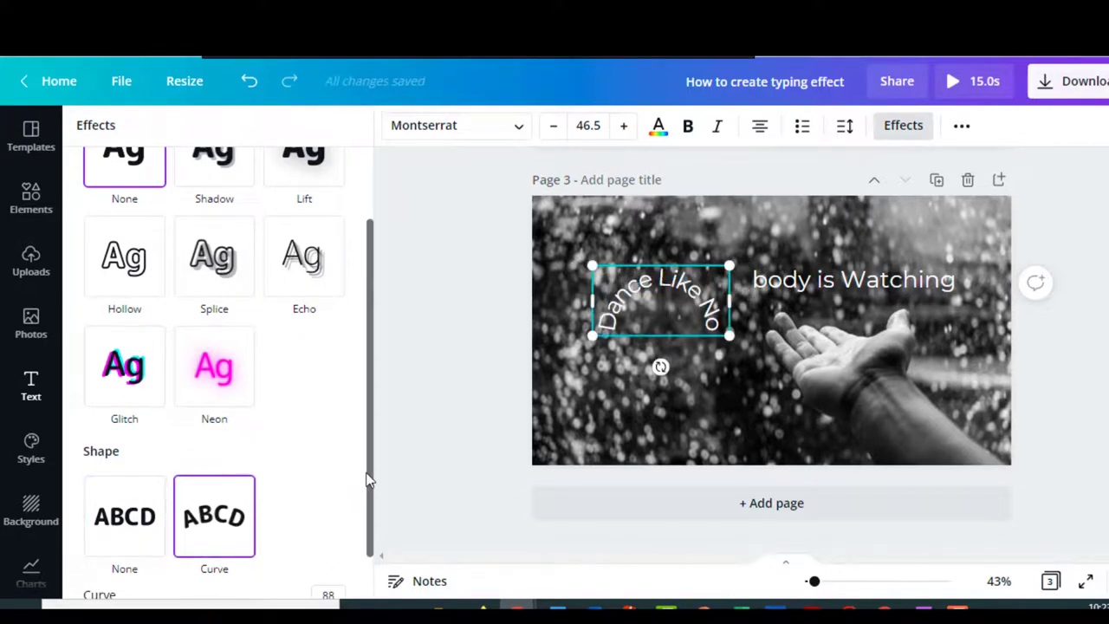
pyautogui.click(337, 590)
pyautogui.write('51')
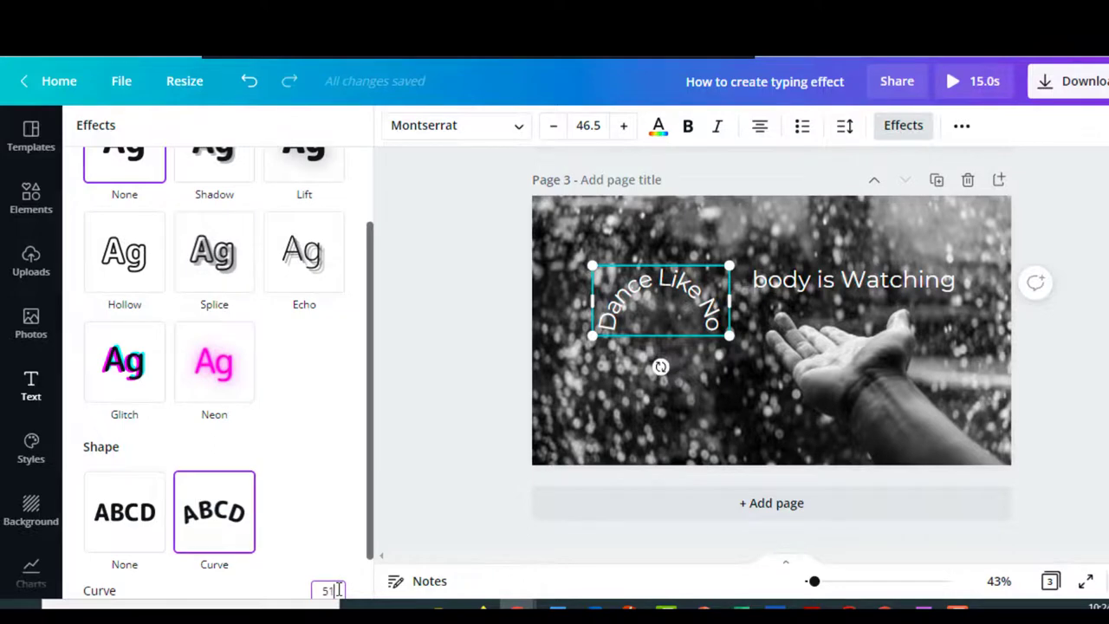
pyautogui.press('Return')
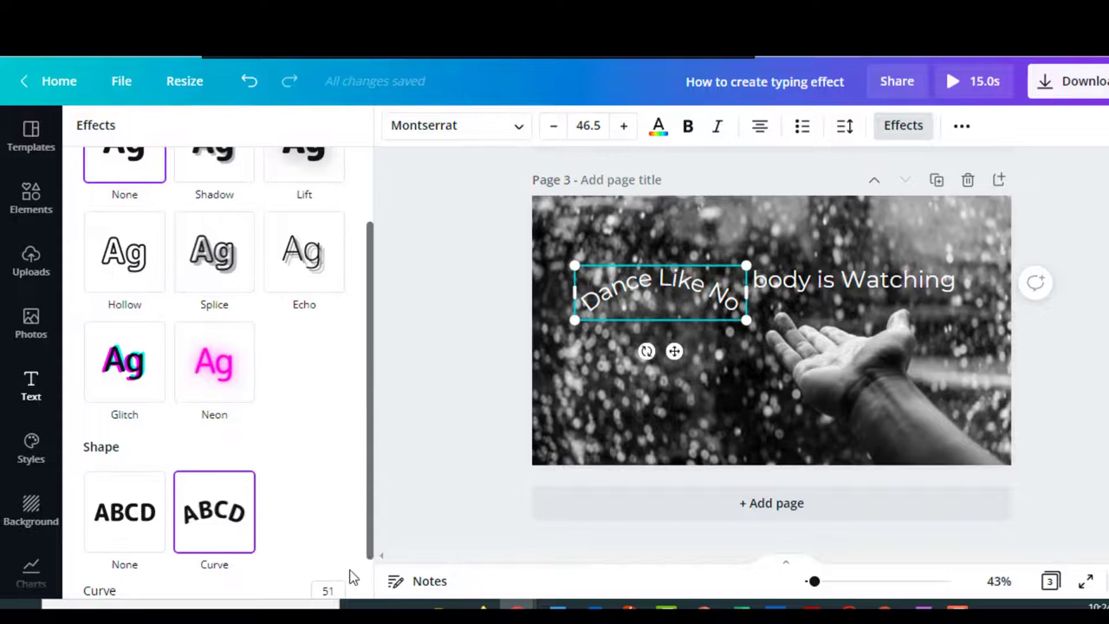
pyautogui.click(335, 590)
pyautogui.write('48')
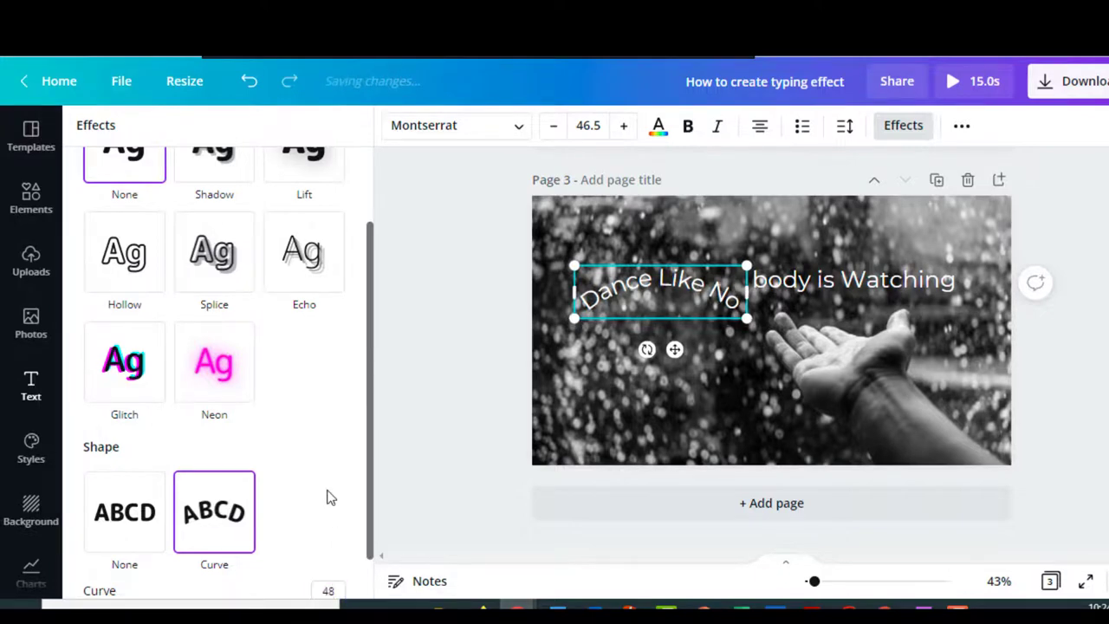
pyautogui.press('Escape')
# Apply a Curve effect of -48 to 'body is Watching' so it bends the opposite way
pyautogui.click(806, 295)
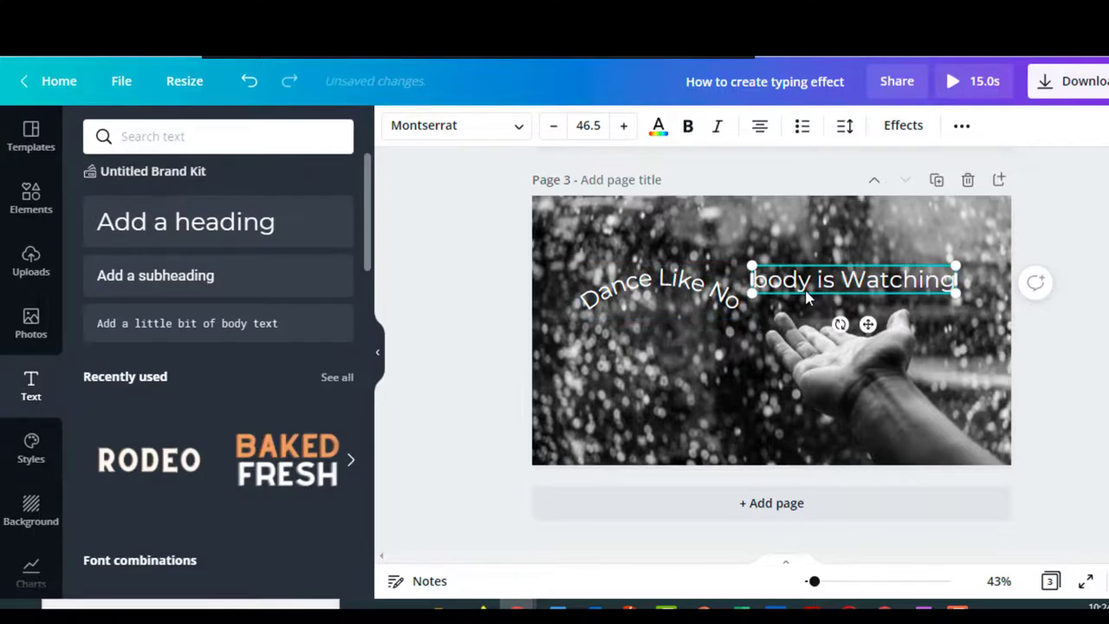
pyautogui.click(903, 127)
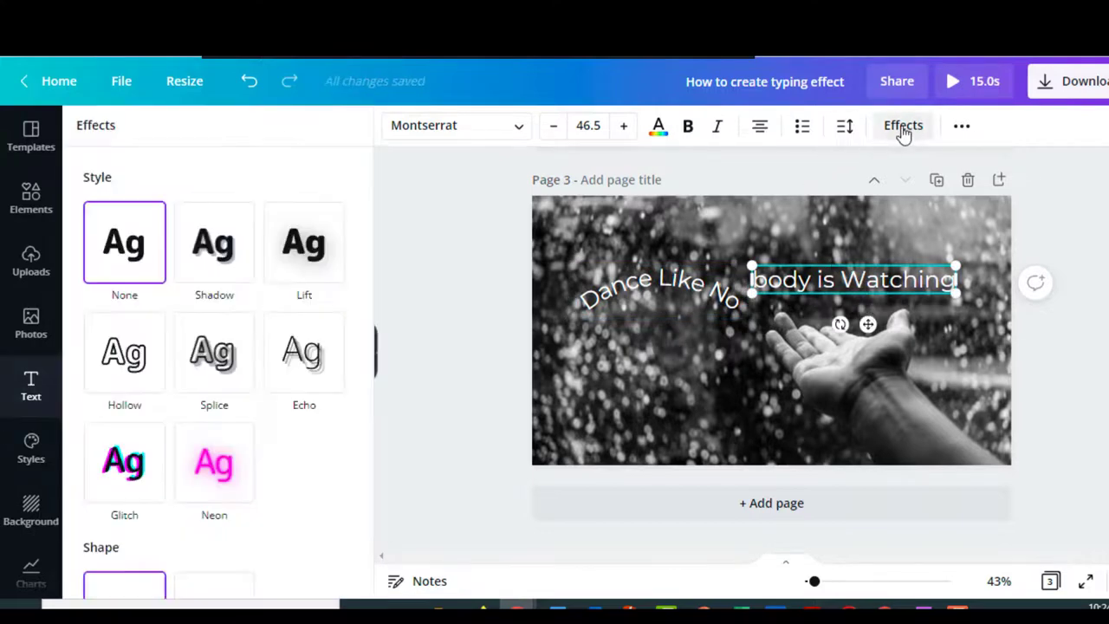
pyautogui.moveTo(371, 260); pyautogui.dragTo(367, 371)
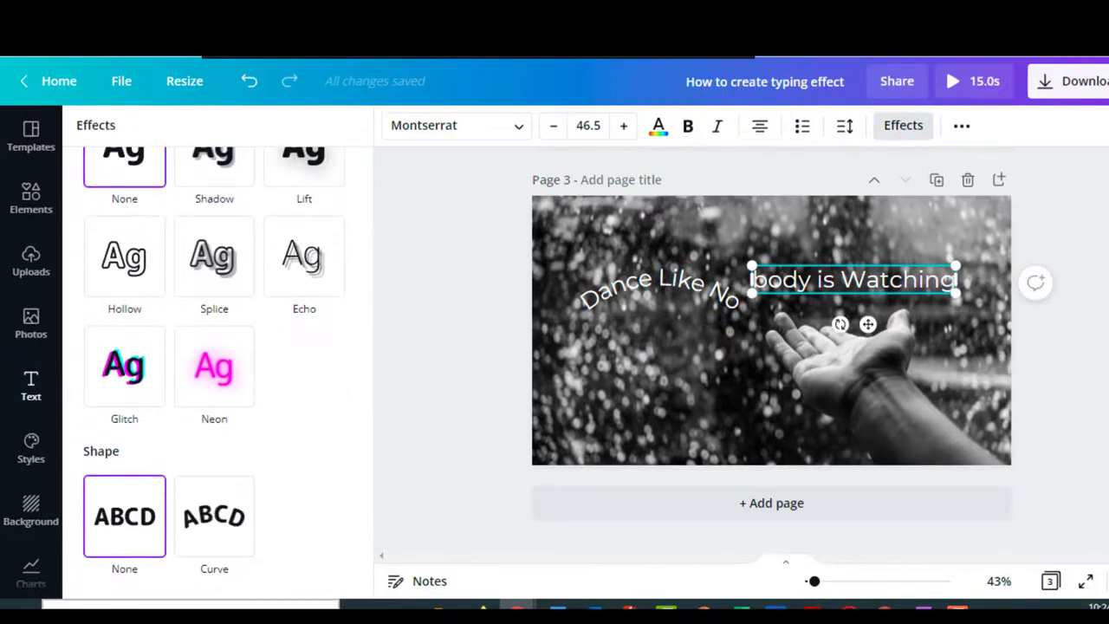
pyautogui.click(219, 572)
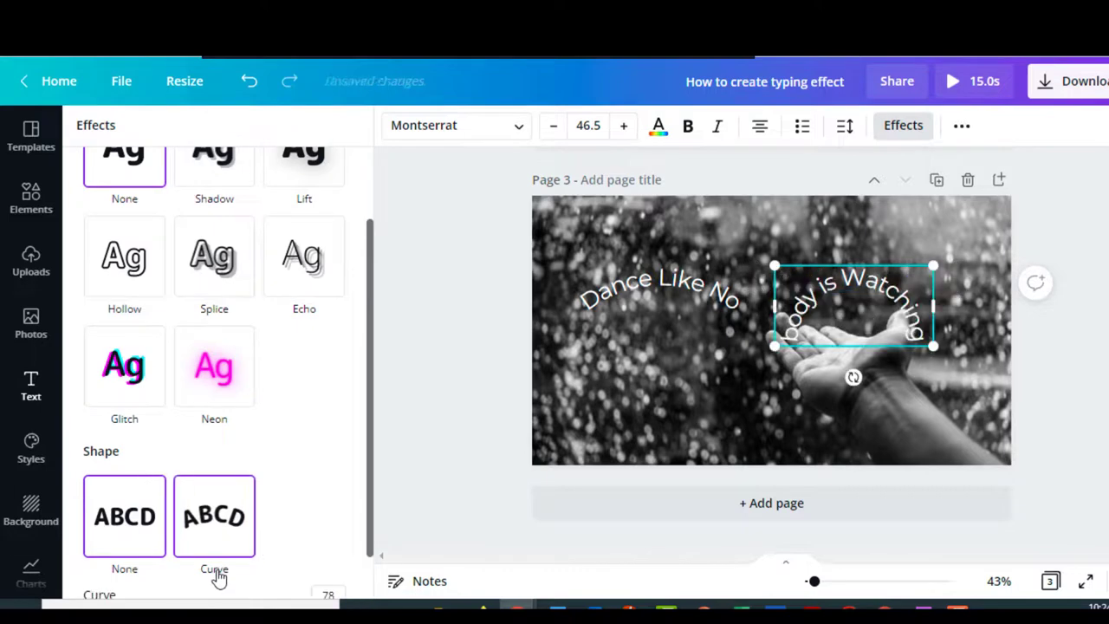
pyautogui.click(334, 596)
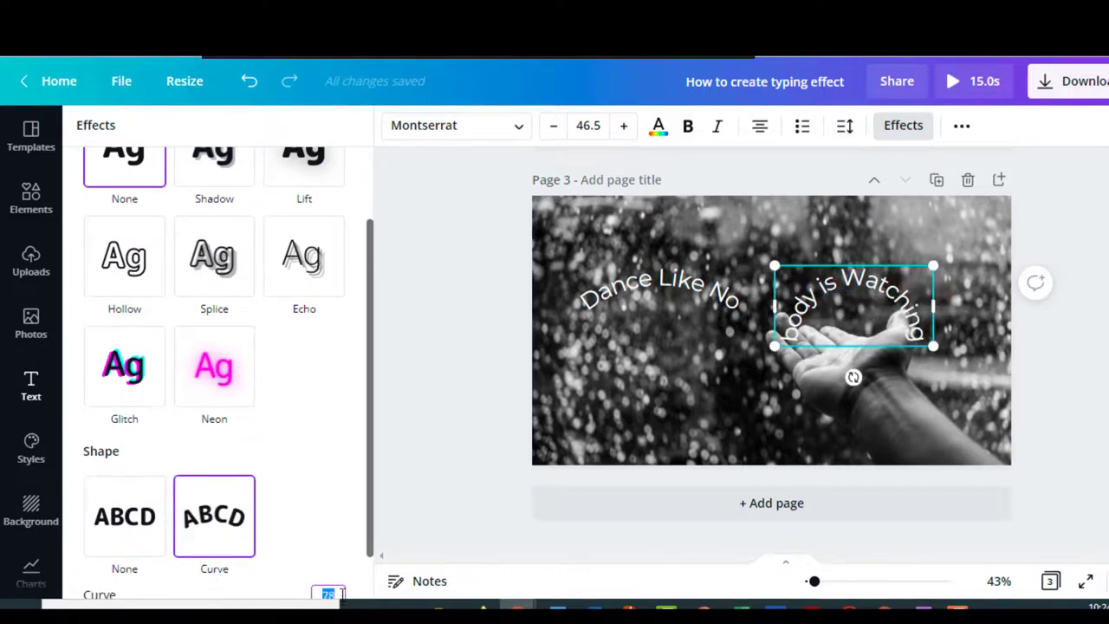
pyautogui.press('BackSpace')
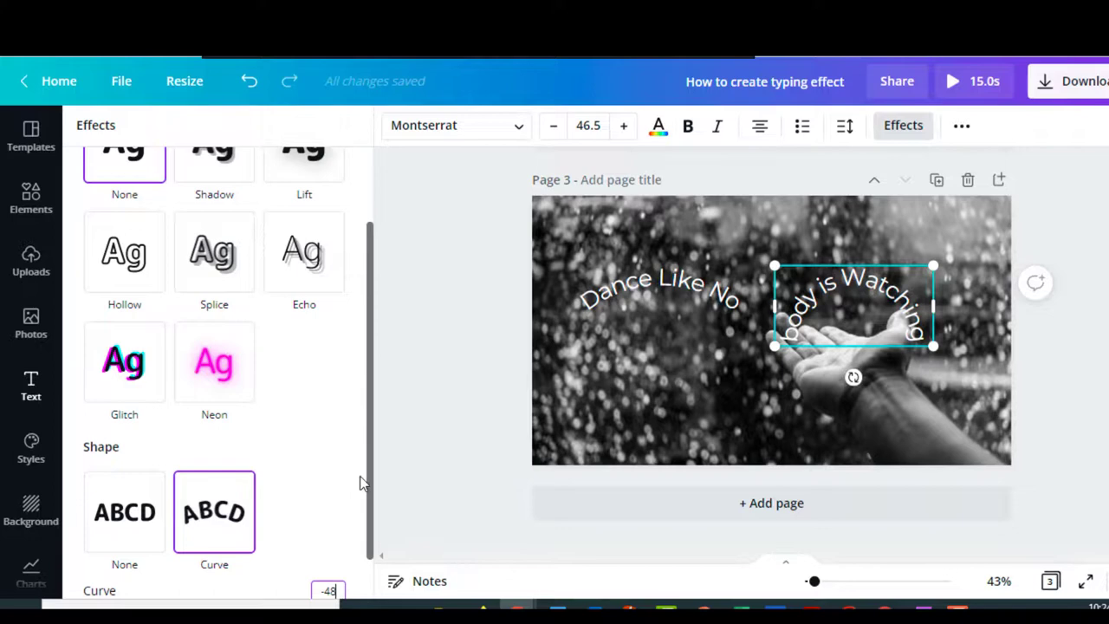
pyautogui.press('Return')
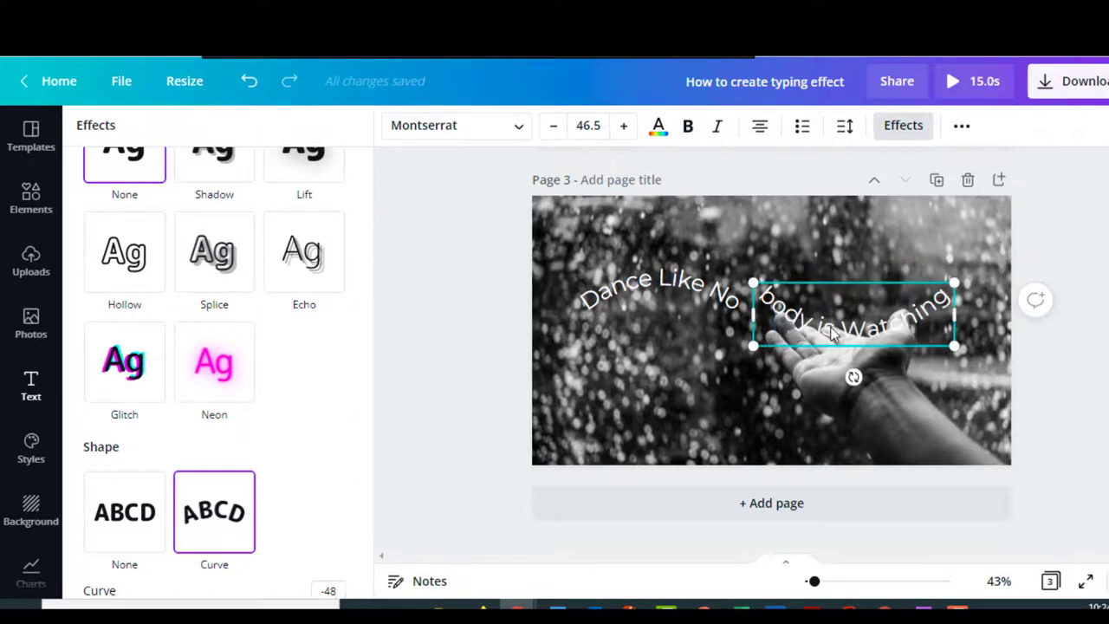
# Reposition both curved halves so the phrase flows as one continuous wave
pyautogui.moveTo(830, 334); pyautogui.dragTo(837, 318)
pyautogui.moveTo(734, 317); pyautogui.dragTo(782, 293)
pyautogui.click(784, 292)
pyautogui.click(662, 381)
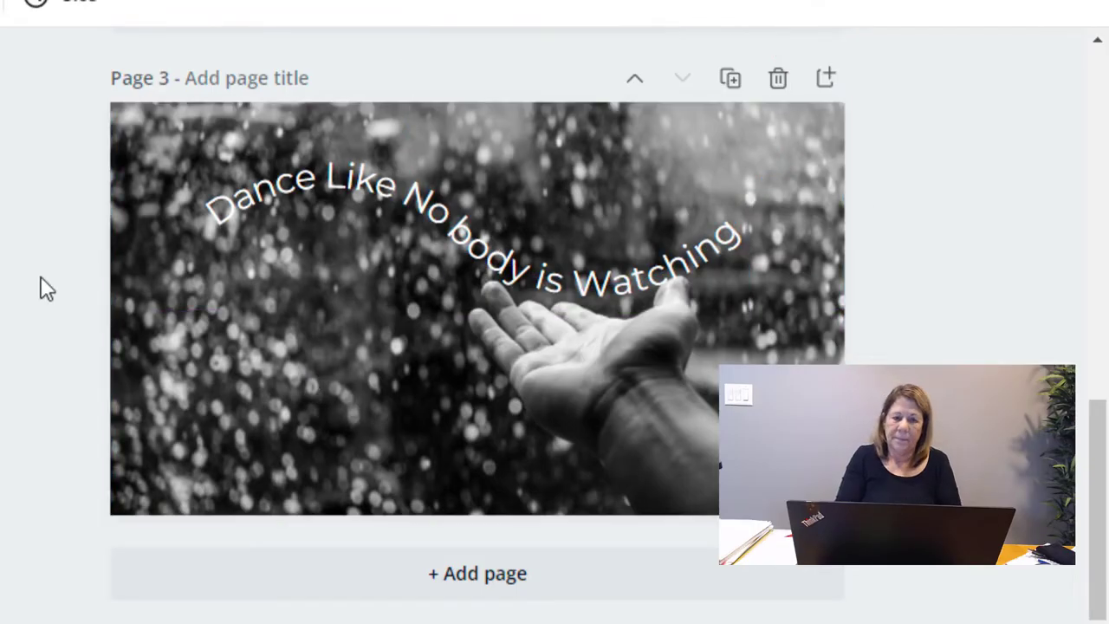